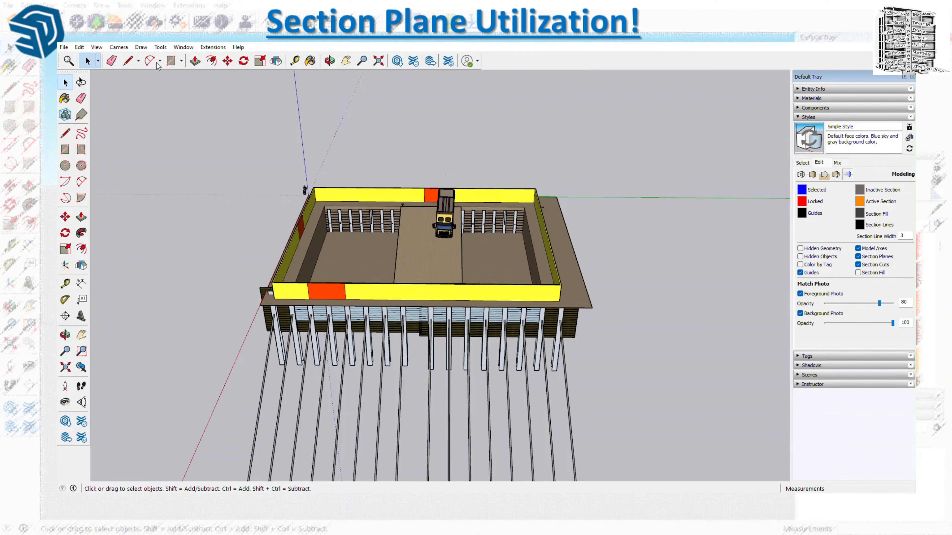
# Place a section plane on the front wall of the excavation, parallel to the row of piles.
pyautogui.click(161, 47)
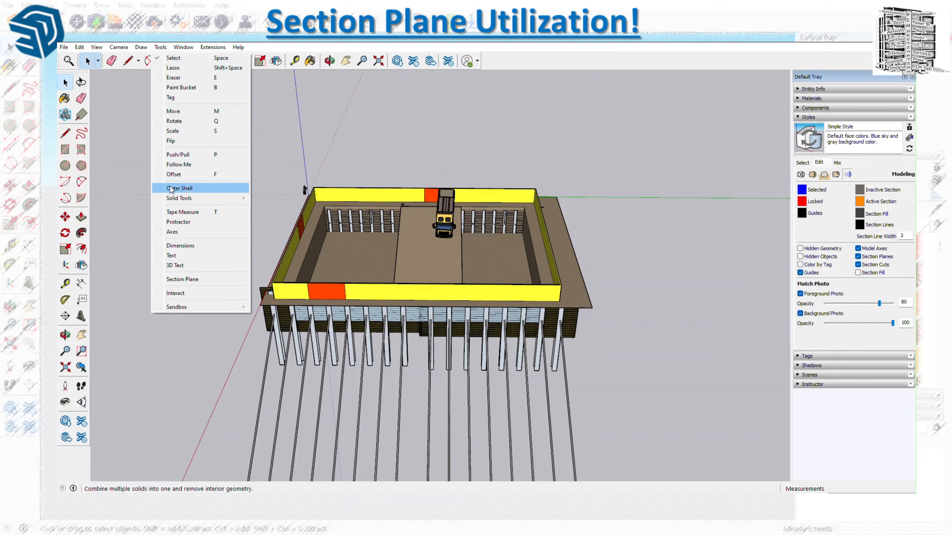
pyautogui.click(194, 282)
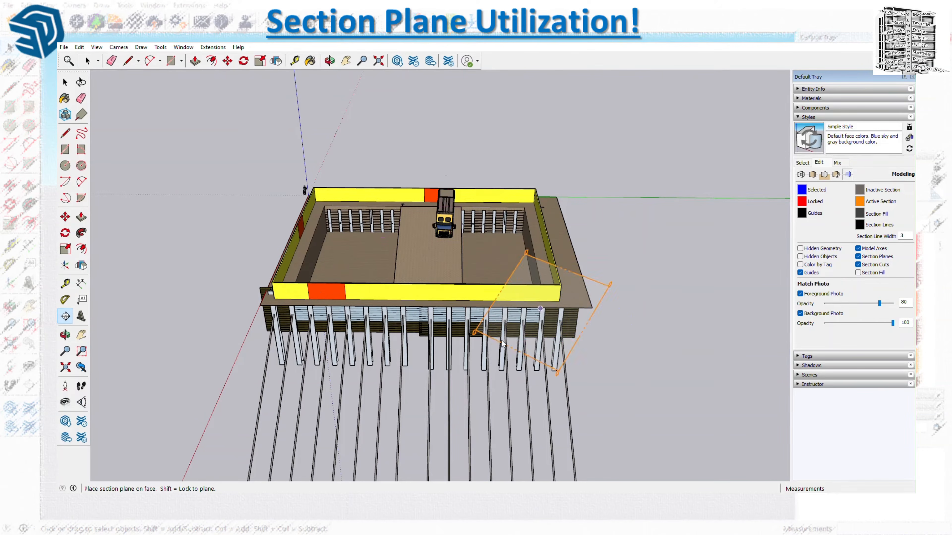
pyautogui.click(435, 372)
pyautogui.moveTo(437, 372); pyautogui.dragTo(420, 281, button='middle')
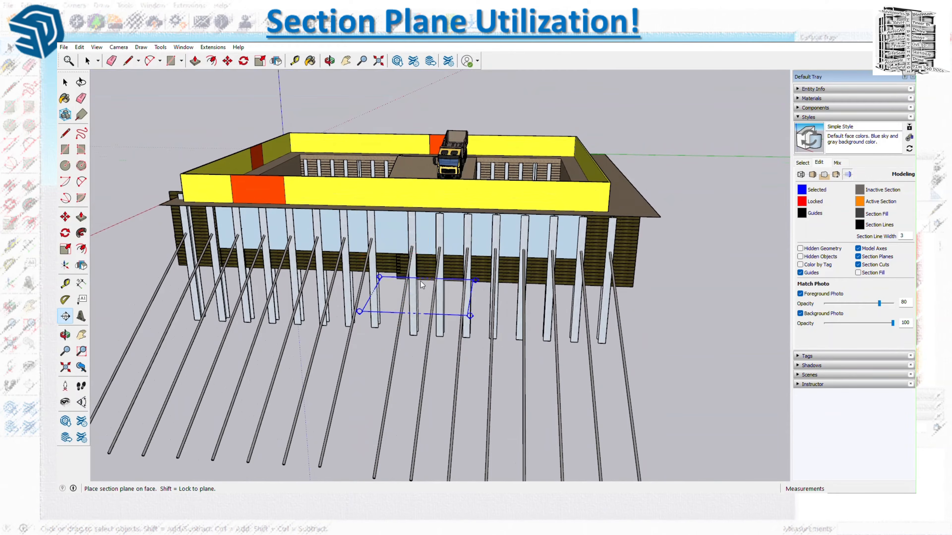
pyautogui.click(398, 240)
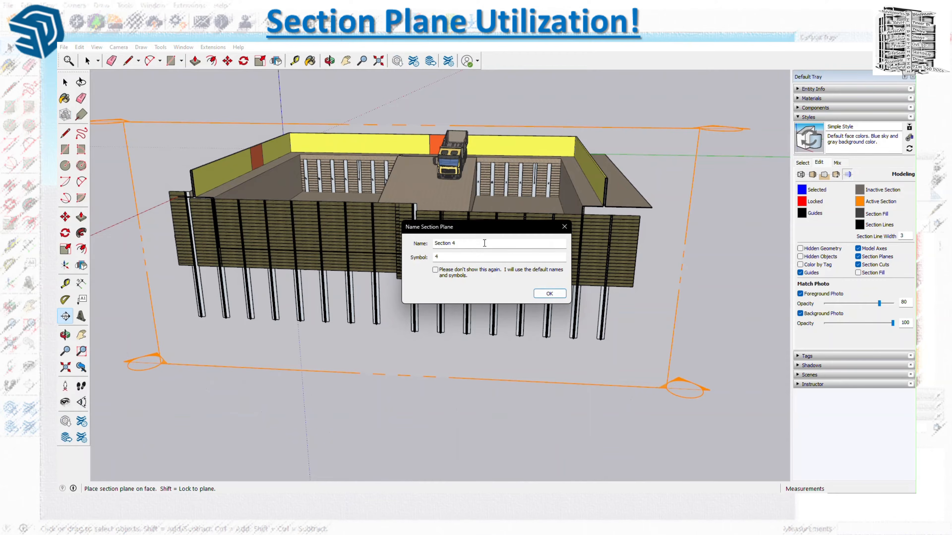
# Set the new section plane's symbol to Y and accept its naming.
pyautogui.click(461, 244)
pyautogui.moveTo(453, 260); pyautogui.dragTo(433, 258)
pyautogui.write('Y')
pyautogui.click(549, 294)
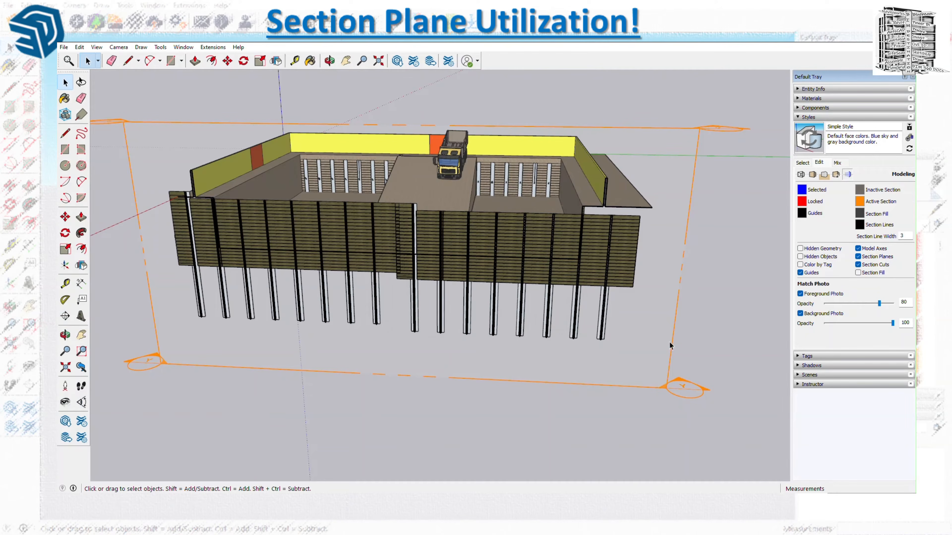
# Move the Y section plane about 15 feet inward from the front pile wall into the excavation.
pyautogui.click(663, 386)
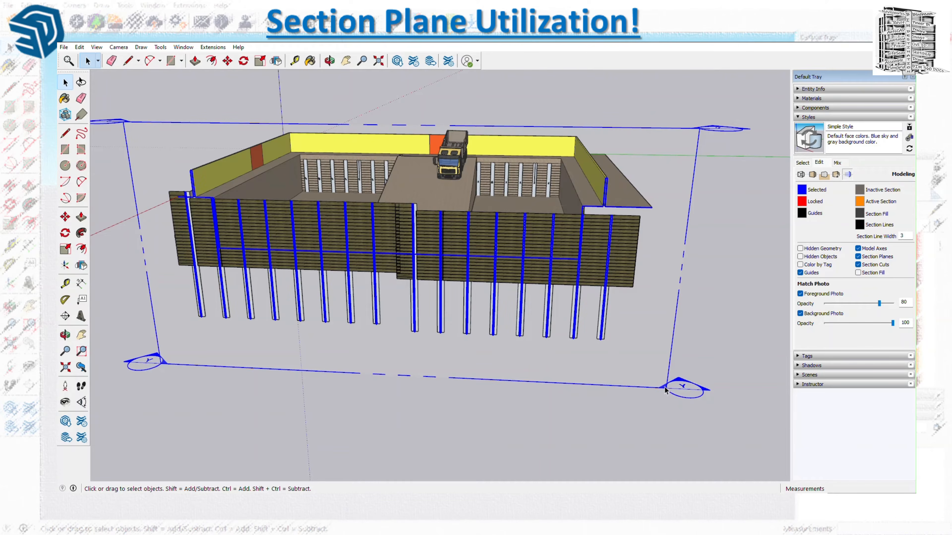
pyautogui.click(652, 413)
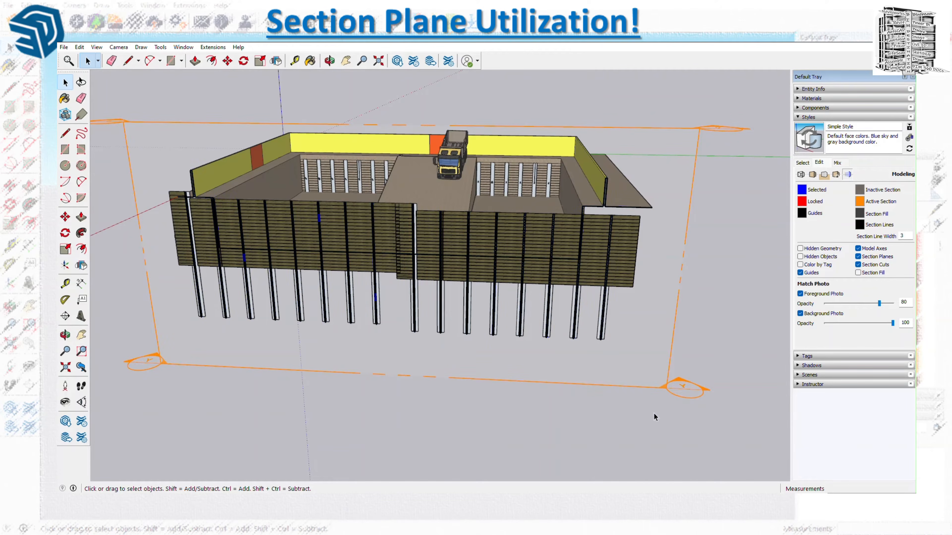
pyautogui.rightClick(653, 413)
pyautogui.click(665, 389)
pyautogui.rightClick(666, 389)
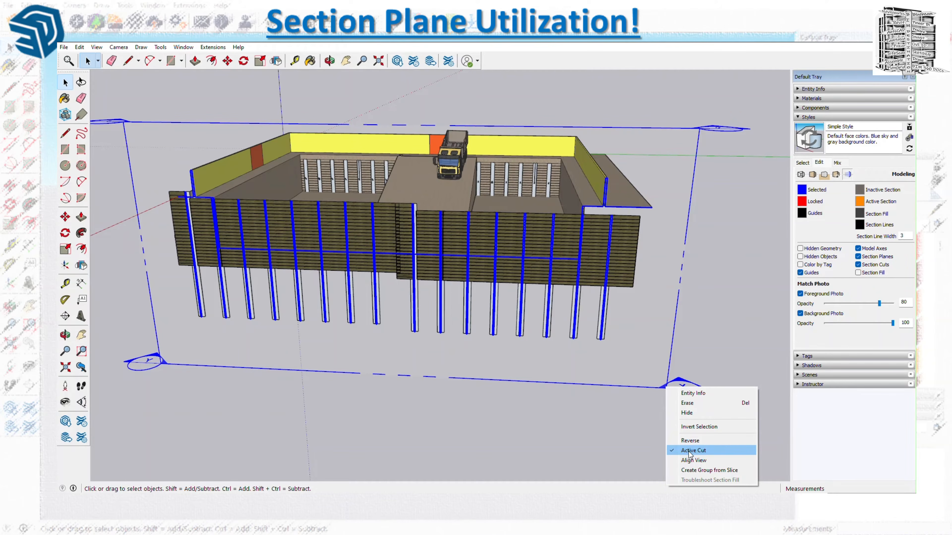
pyautogui.click(228, 60)
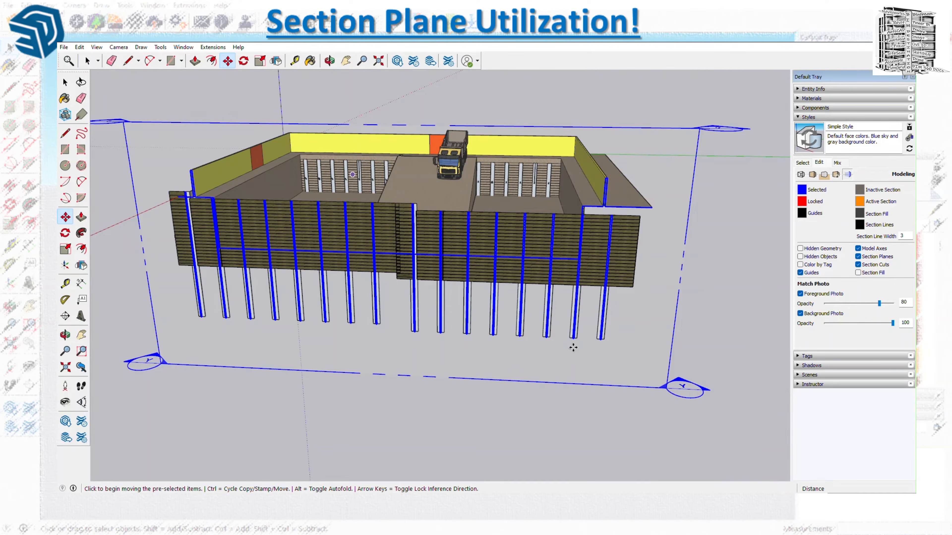
pyautogui.moveTo(584, 340); pyautogui.dragTo(466, 361, button='middle')
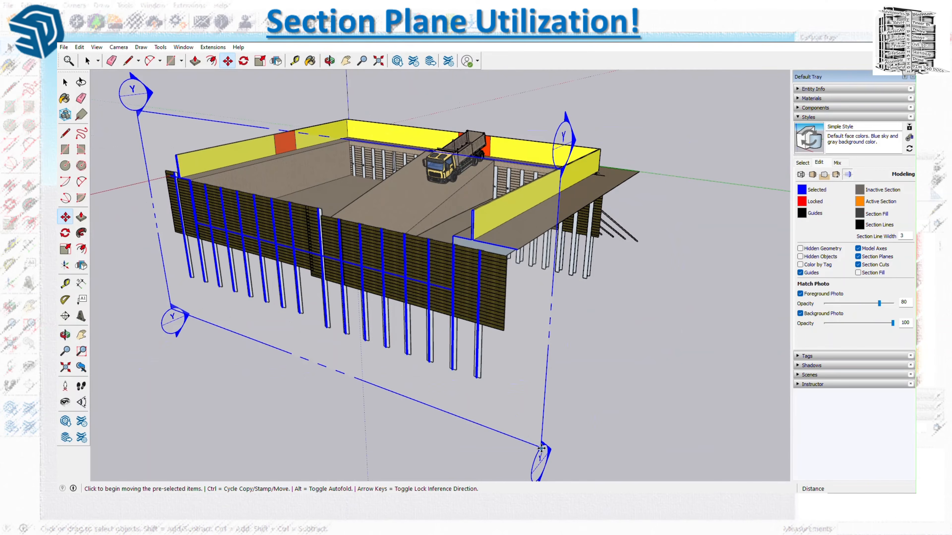
pyautogui.click(541, 449)
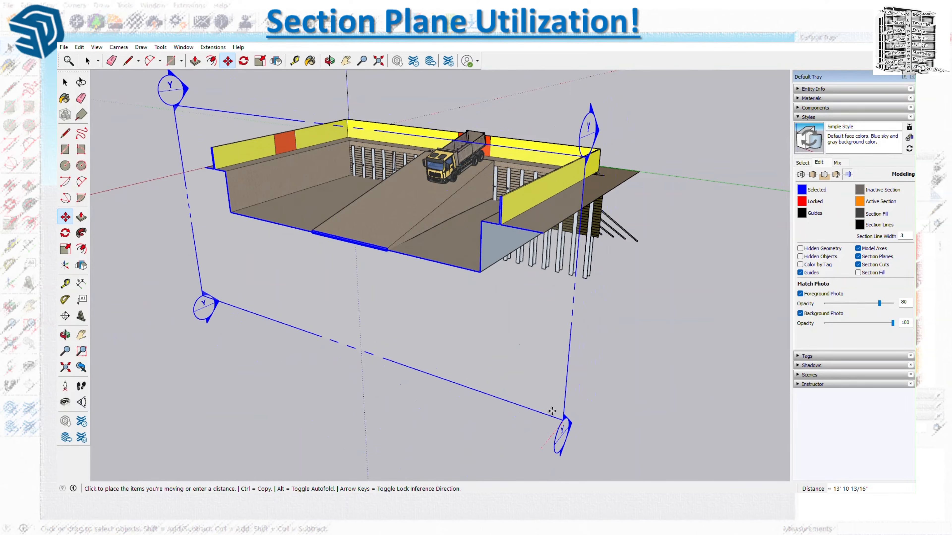
pyautogui.click(552, 411)
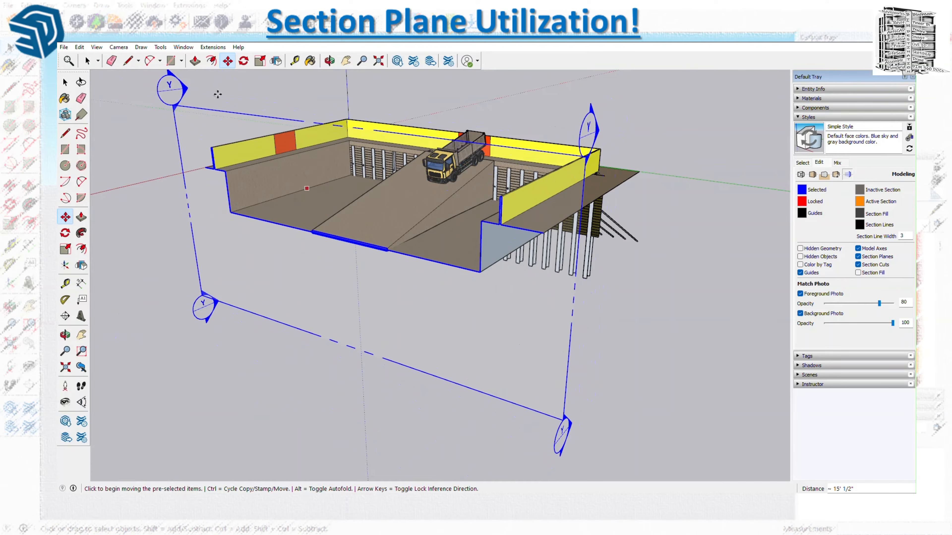
# Rotate the Y section plane 15 degrees horizontally about a point beside the excavation.
pyautogui.click(243, 61)
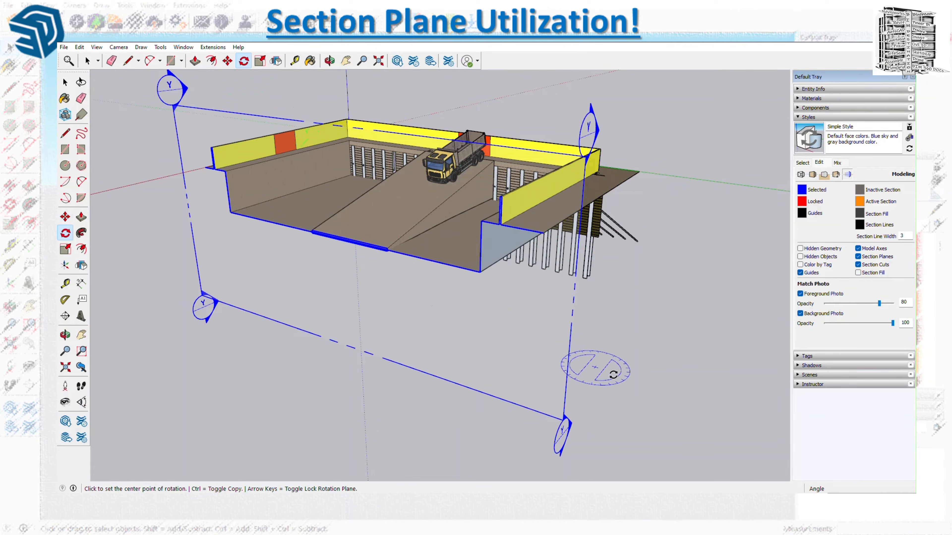
pyautogui.click(627, 379)
pyautogui.click(674, 303)
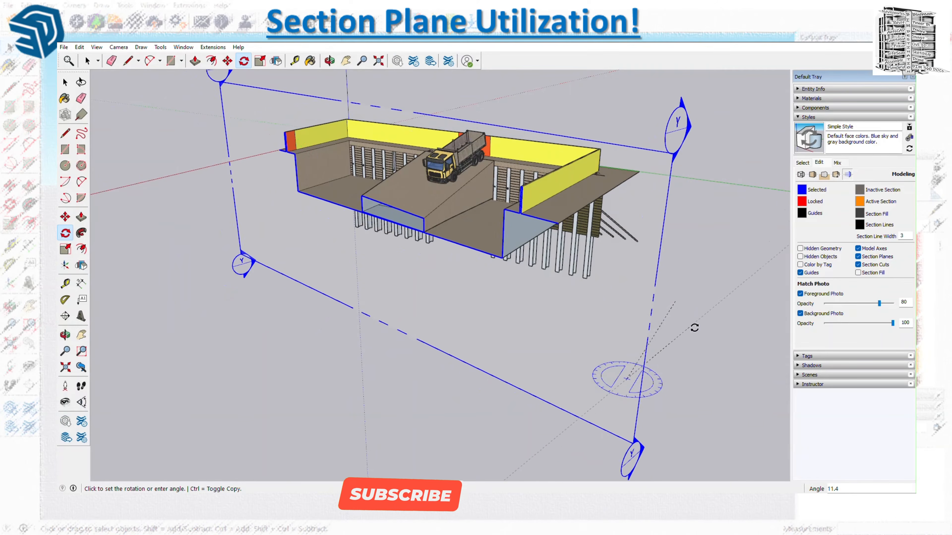
pyautogui.click(694, 328)
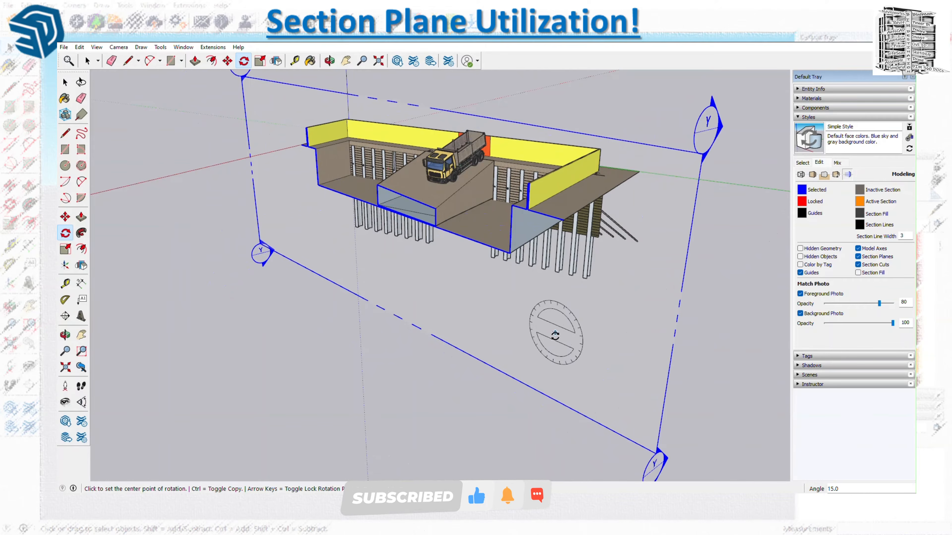
# Align the view to the Y section plane and examine the cut through the piles and wall.
pyautogui.click(65, 82)
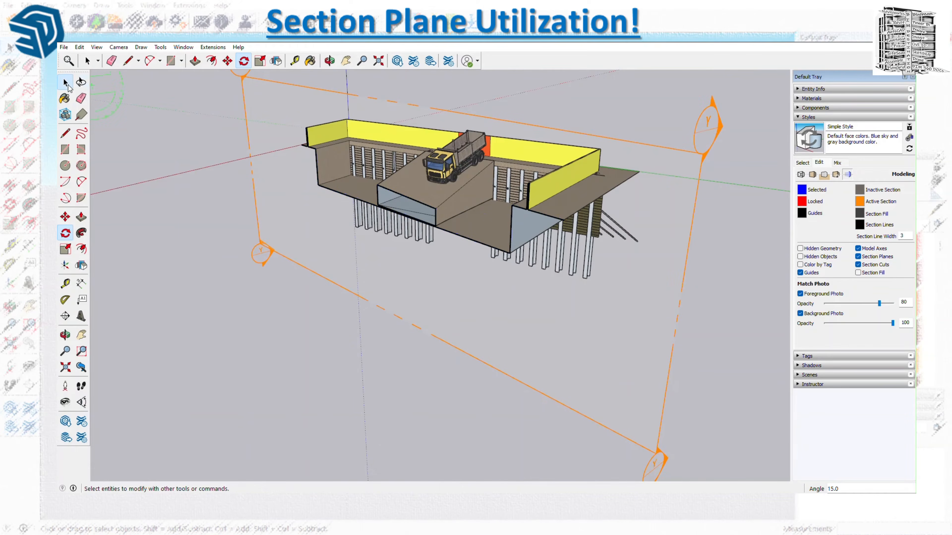
pyautogui.click(417, 329)
pyautogui.rightClick(417, 329)
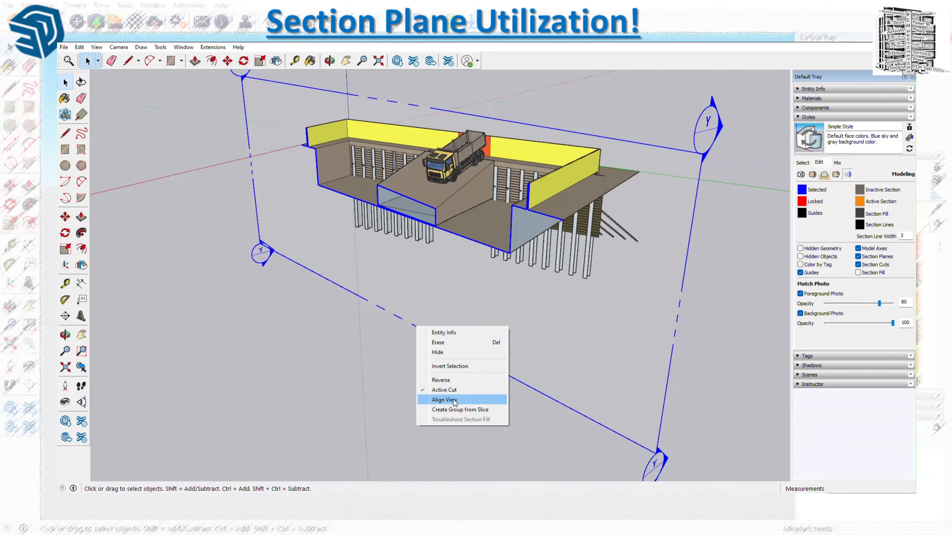
pyautogui.click(444, 399)
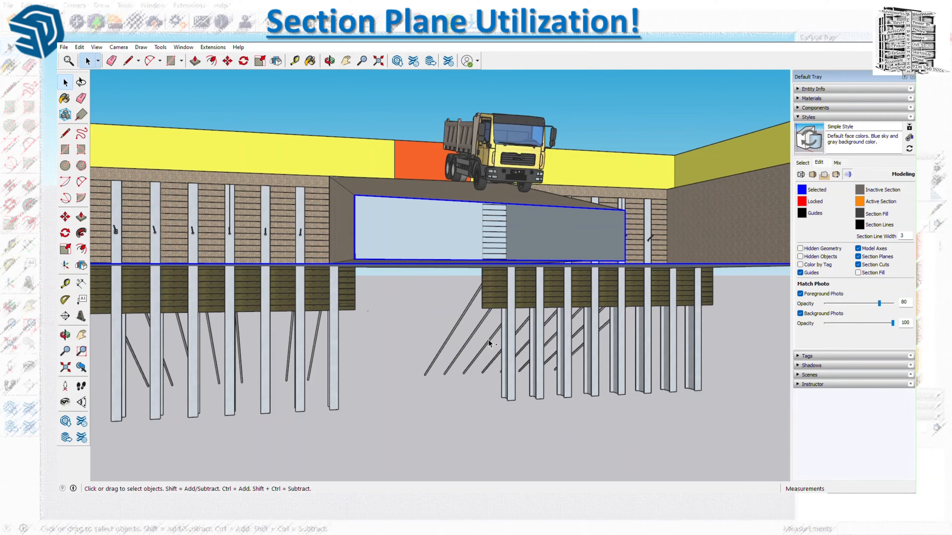
pyautogui.scroll(5, 488, 339)
pyautogui.scroll(-10, 383, 316)
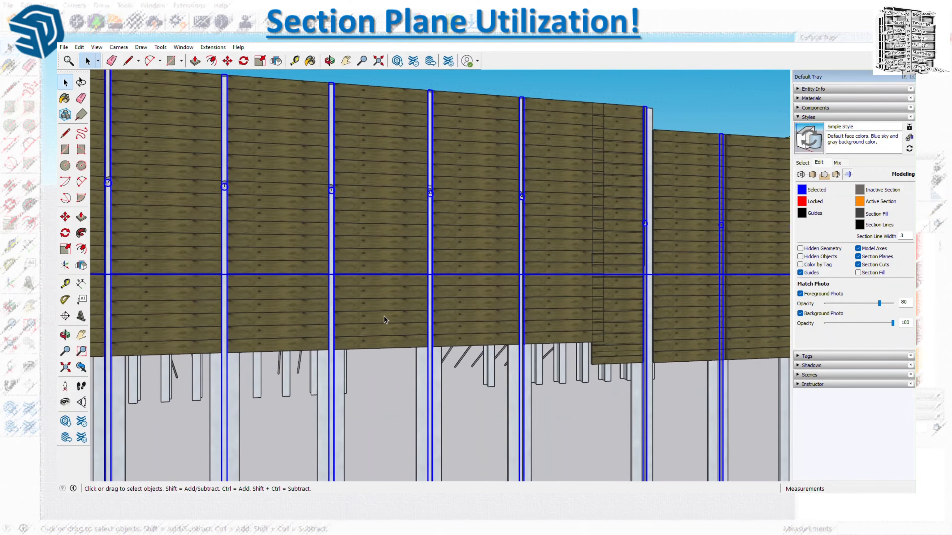
pyautogui.moveTo(376, 321); pyautogui.dragTo(268, 310, button='middle')
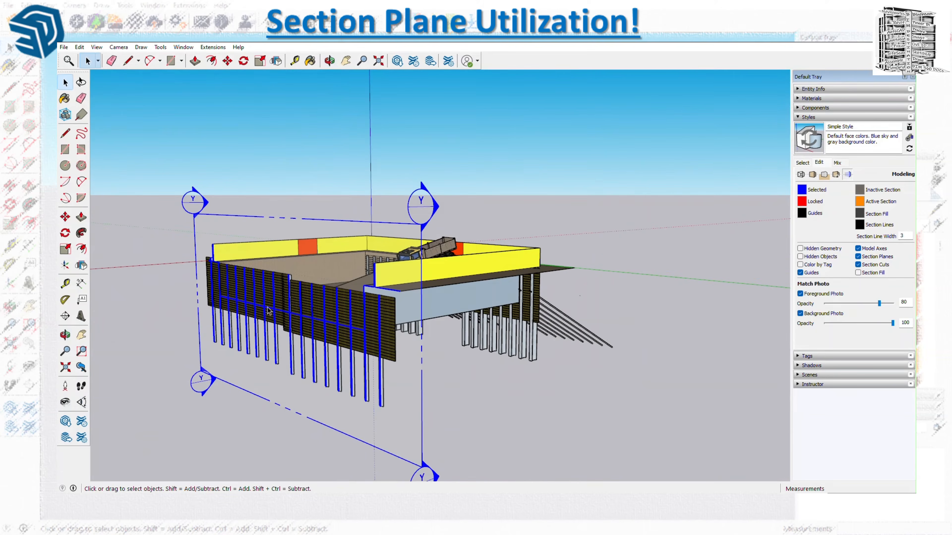
# Reverse the Y section plane's cutting direction and move it about 79 ft 7 in across the excavation.
pyautogui.rightClick(438, 211)
pyautogui.click(458, 267)
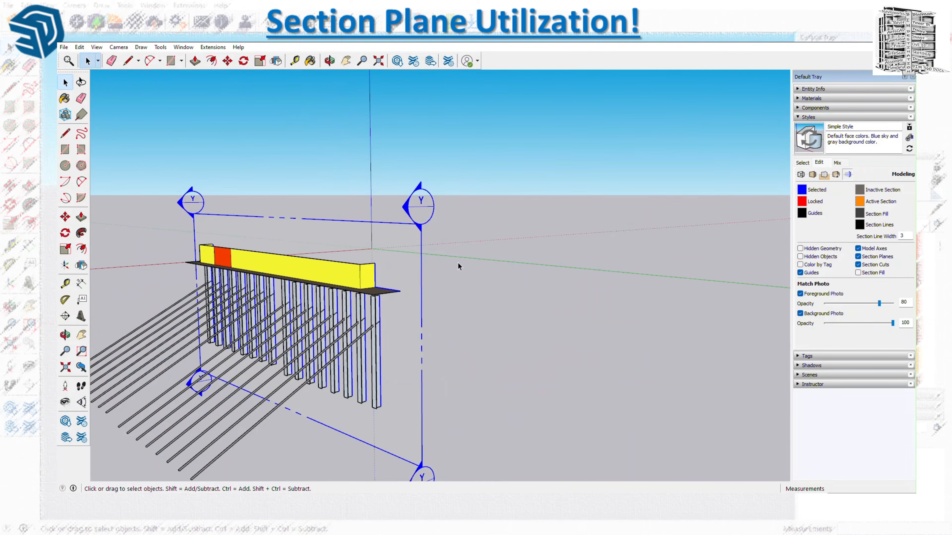
pyautogui.moveTo(498, 275); pyautogui.dragTo(344, 279, button='middle')
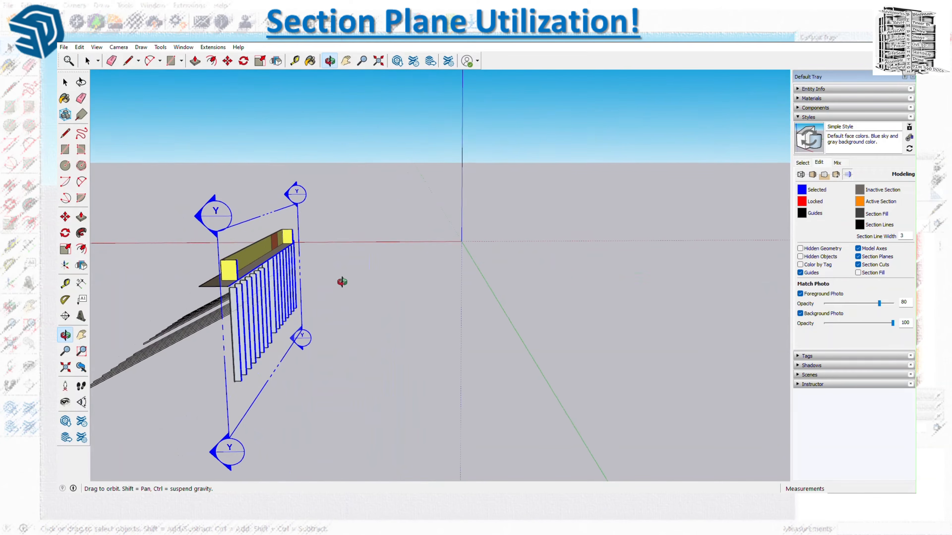
pyautogui.click(228, 62)
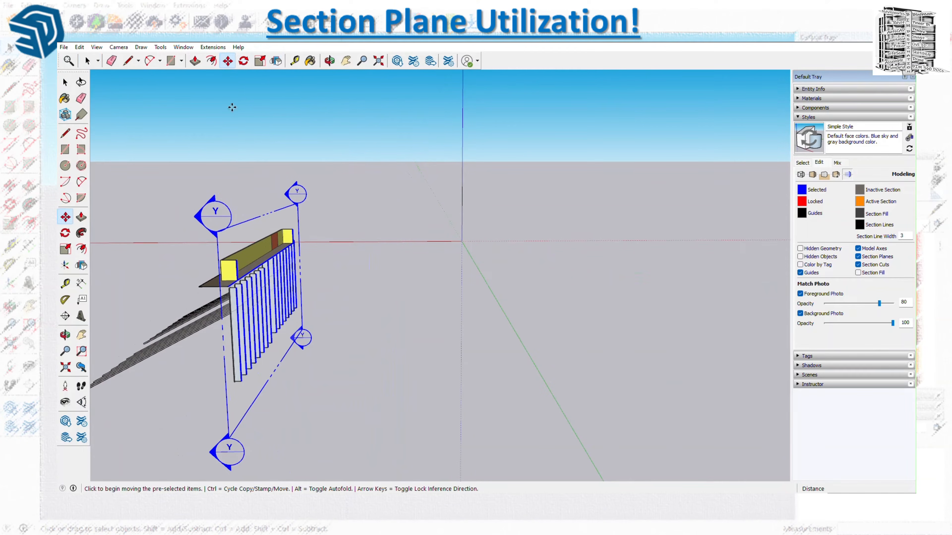
pyautogui.click(218, 233)
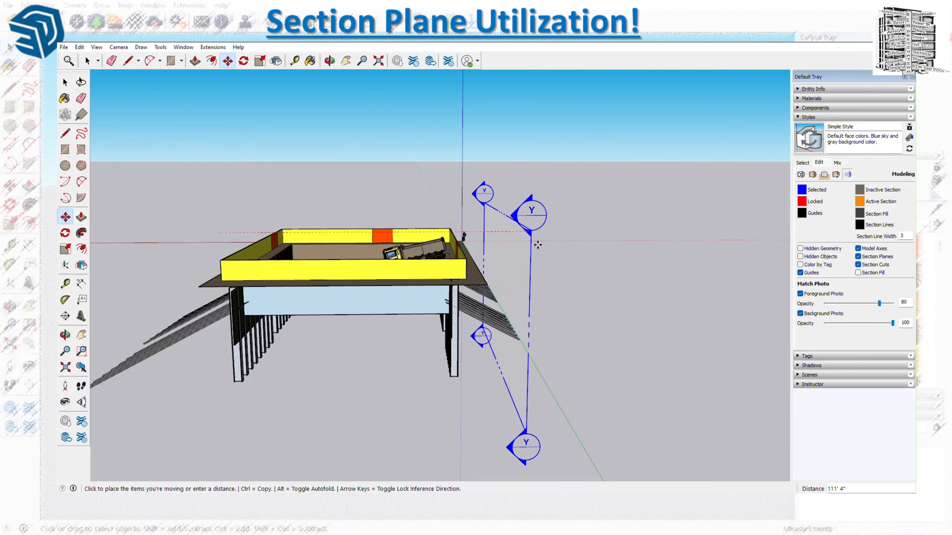
pyautogui.click(446, 247)
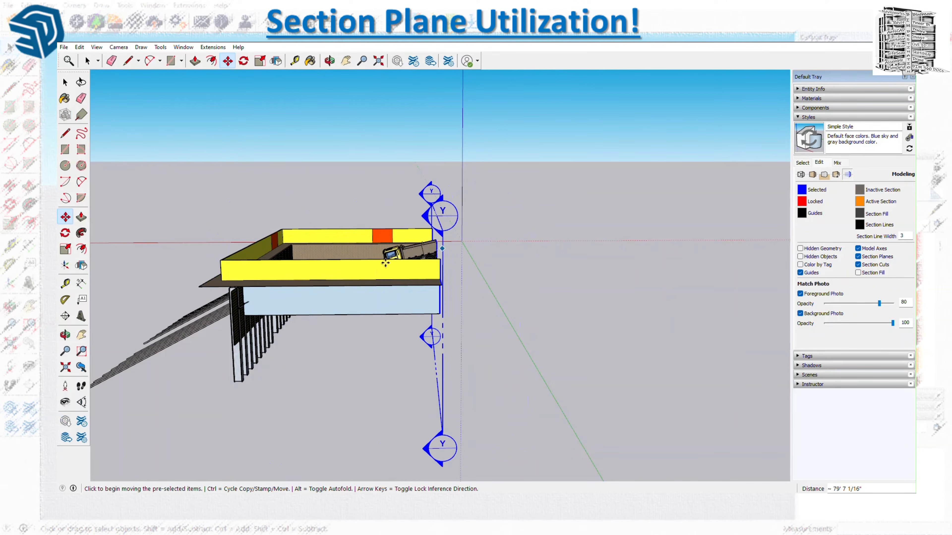
# Place a second section plane on the light blue side face below the yellow barrier, named Section with symbol X.
pyautogui.moveTo(257, 259); pyautogui.dragTo(341, 272, button='middle')
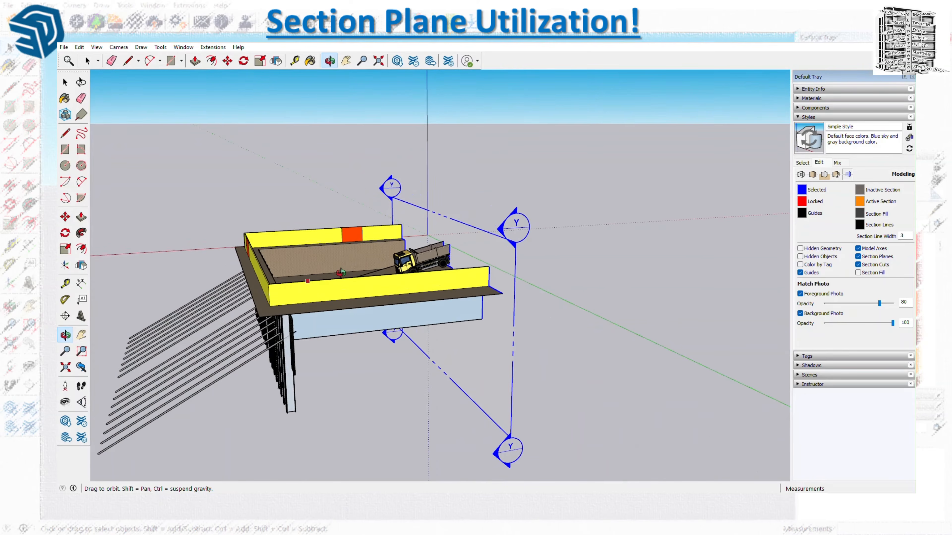
pyautogui.click(66, 317)
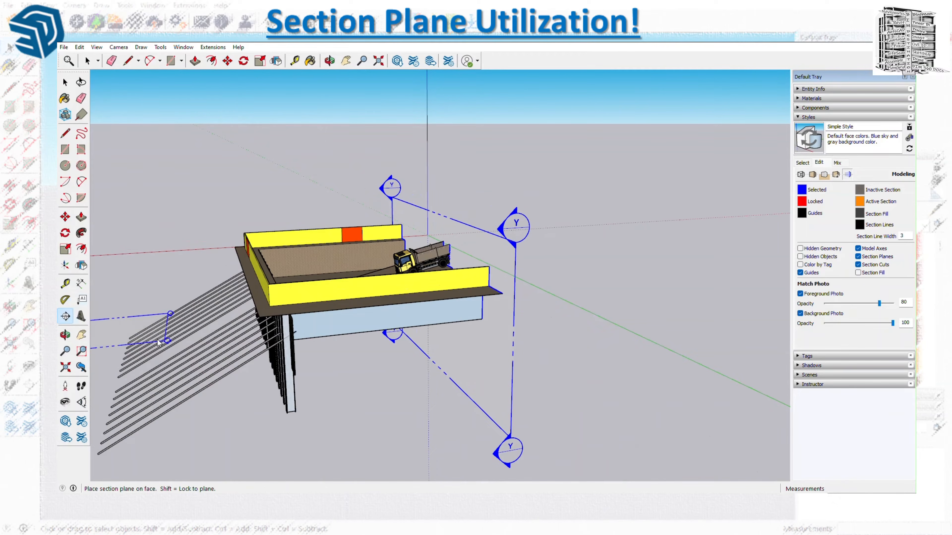
pyautogui.click(377, 317)
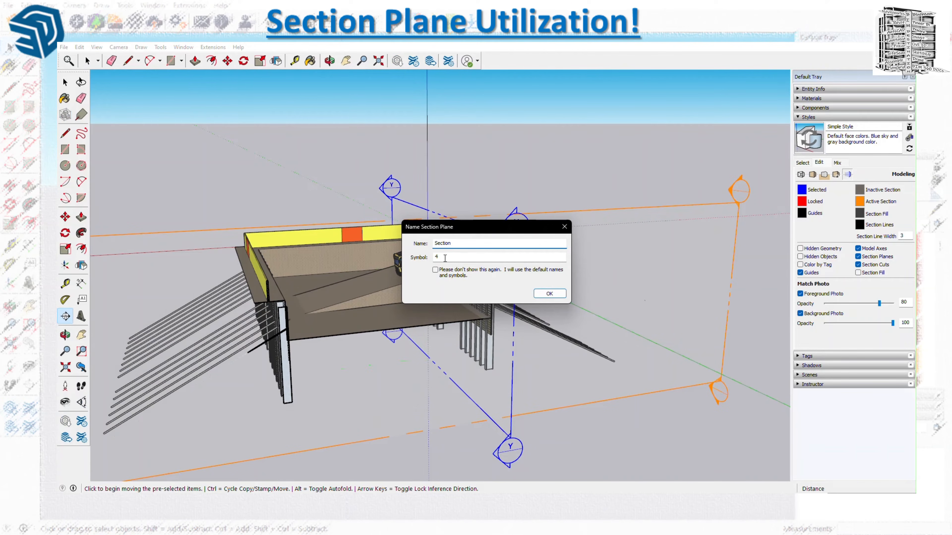
pyautogui.moveTo(445, 258); pyautogui.dragTo(432, 261)
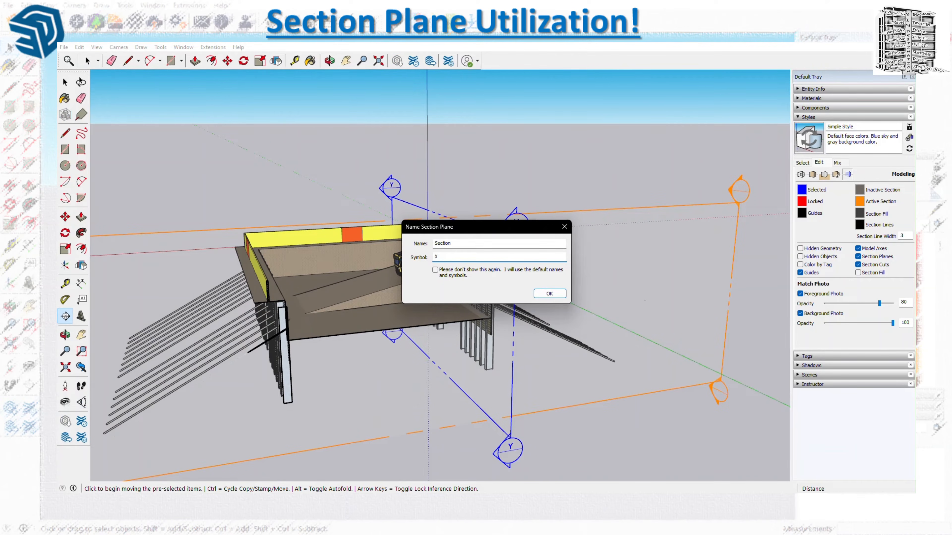
pyautogui.click(549, 293)
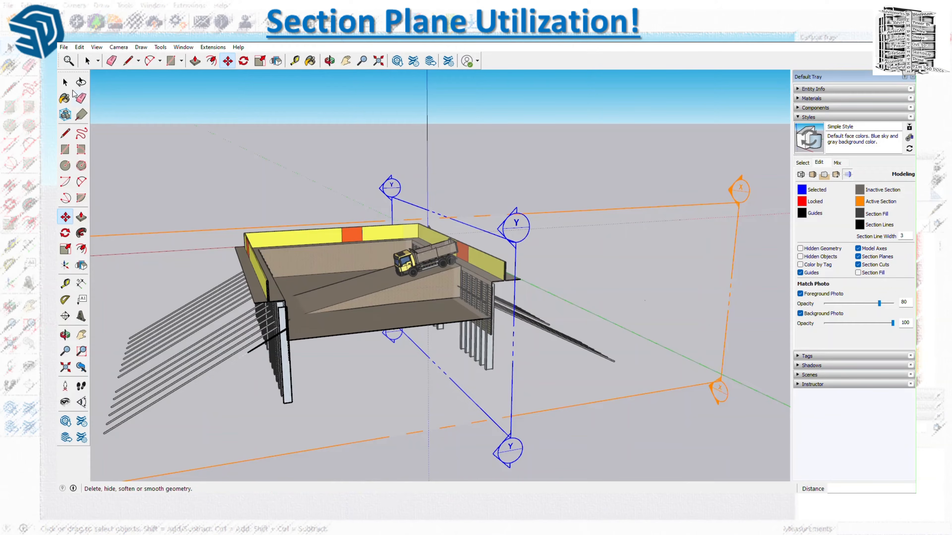
# Make the Y section plane the active cut instead of the X plane.
pyautogui.click(65, 83)
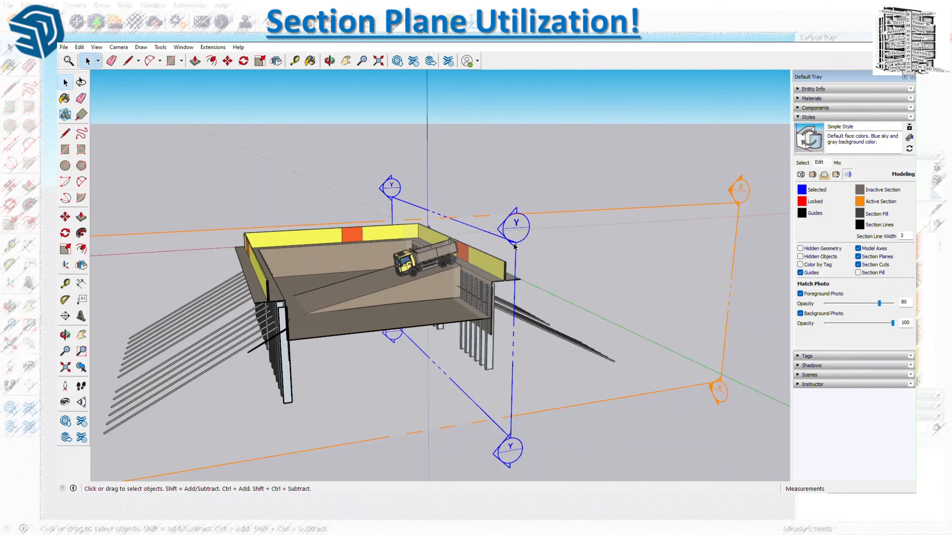
pyautogui.click(538, 215)
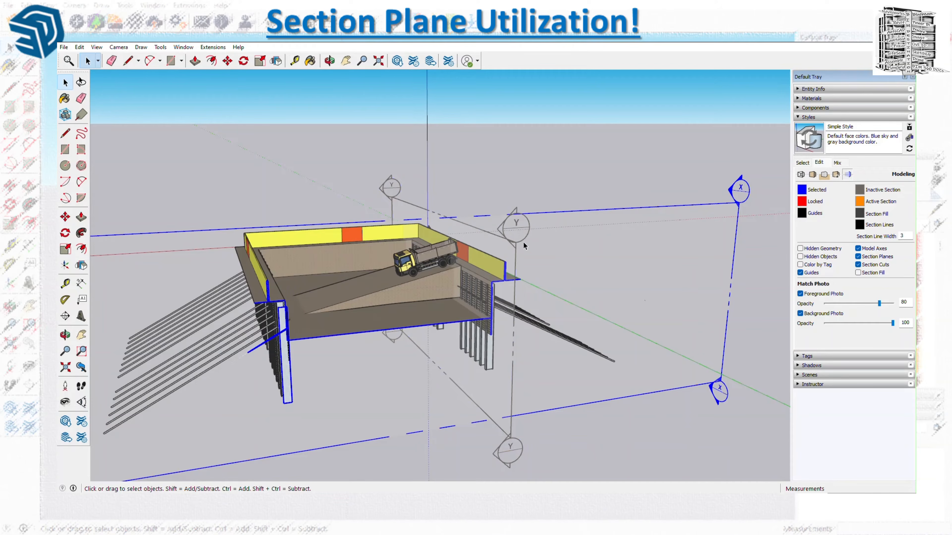
pyautogui.click(516, 250)
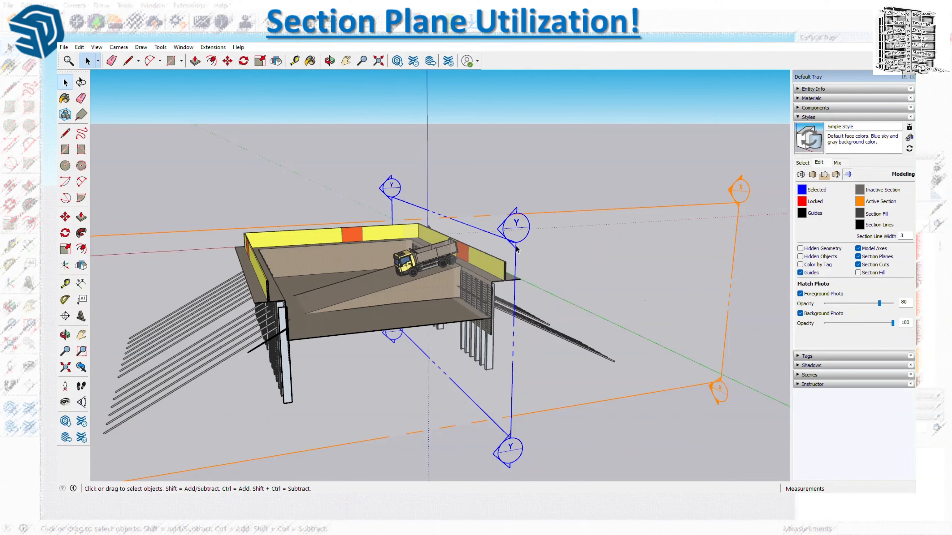
pyautogui.doubleClick(516, 250)
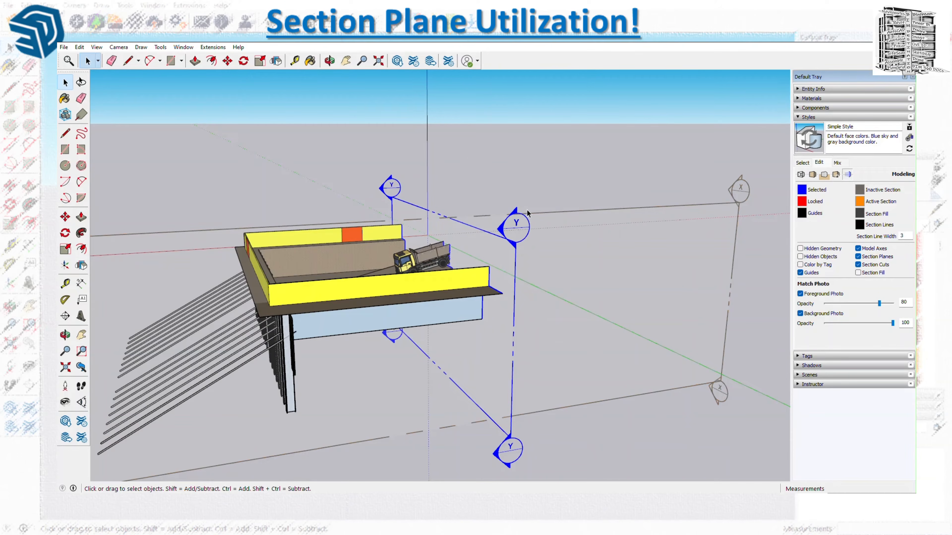
# Make the X section plane the active cut and move it about 35 ft into the excavation to cut through the ramp.
pyautogui.rightClick(531, 215)
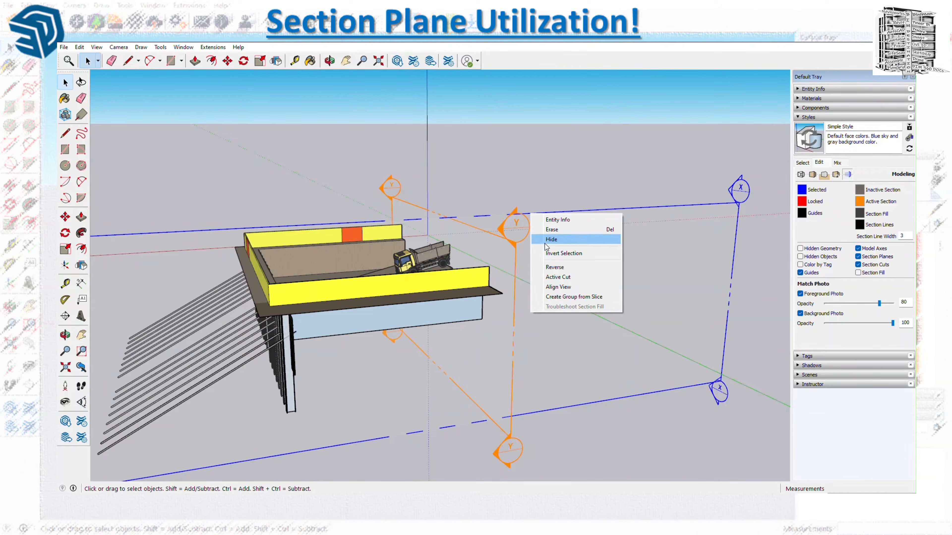
pyautogui.click(559, 276)
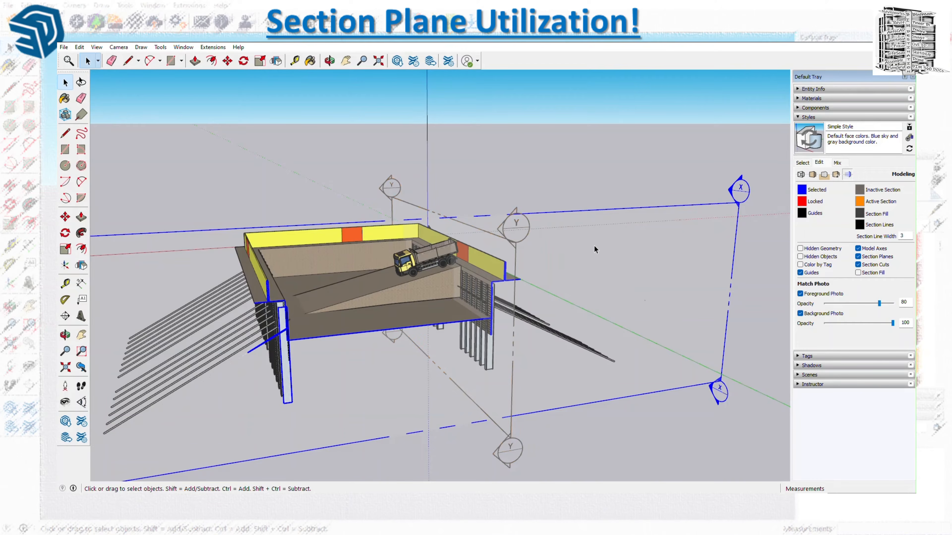
pyautogui.moveTo(337, 269); pyautogui.dragTo(427, 269, button='middle')
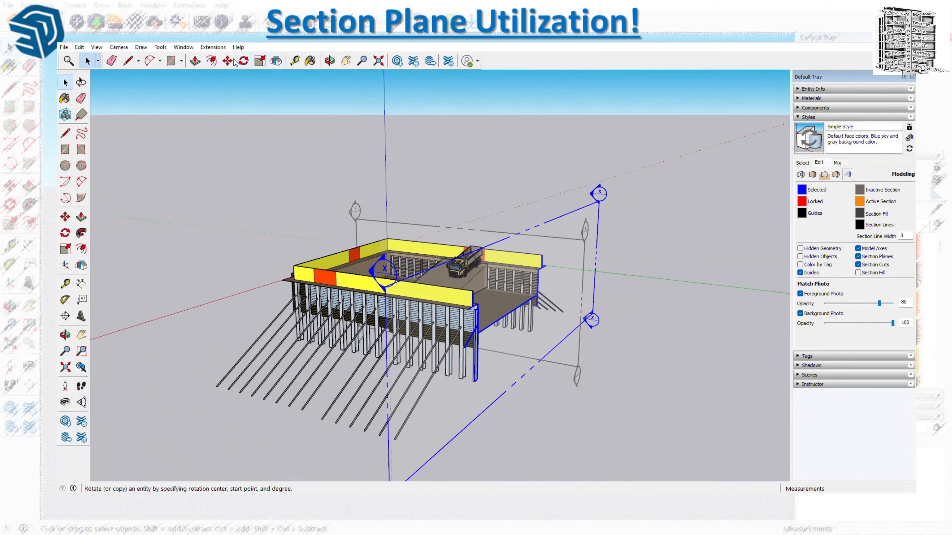
pyautogui.press('m')
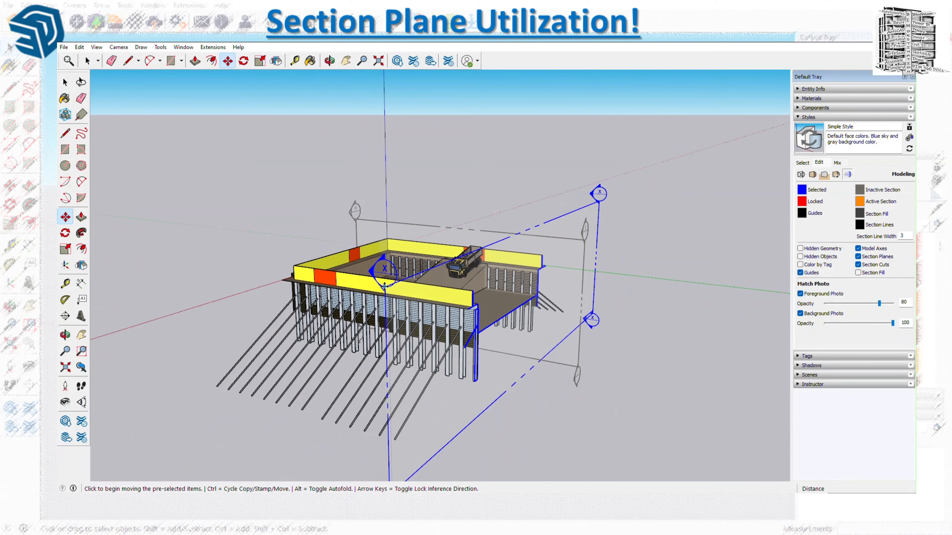
pyautogui.click(383, 290)
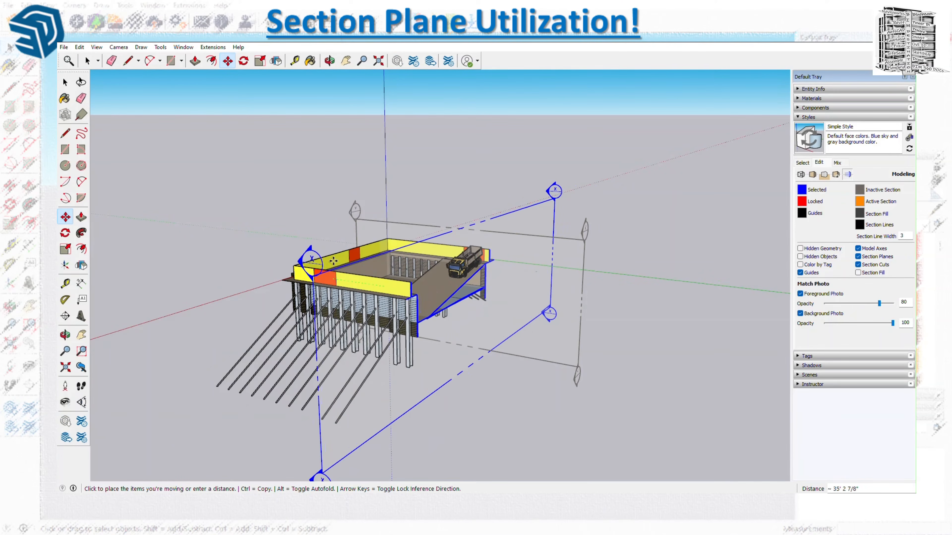
pyautogui.click(333, 260)
pyautogui.moveTo(543, 282); pyautogui.dragTo(334, 234, button='middle')
pyautogui.scroll(5, 403, 305)
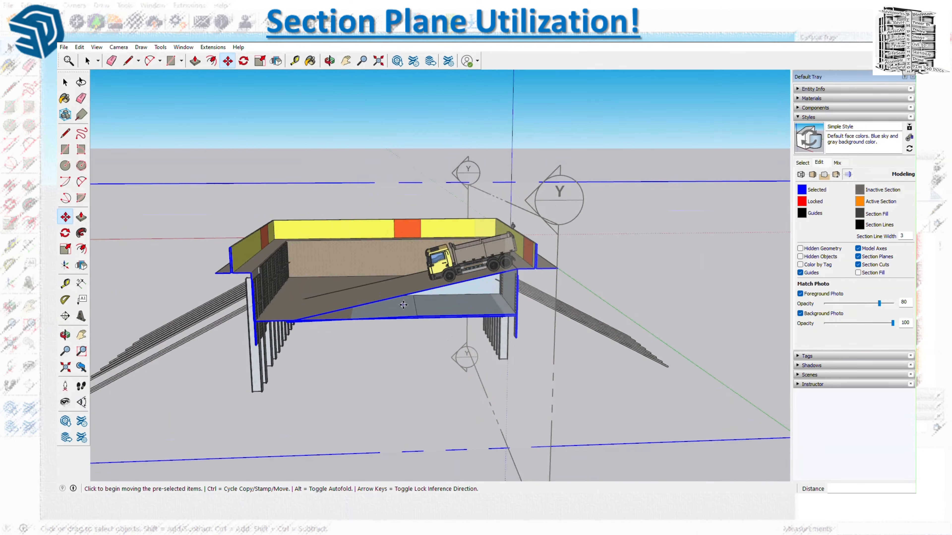
pyautogui.moveTo(412, 300); pyautogui.dragTo(543, 210, button='middle')
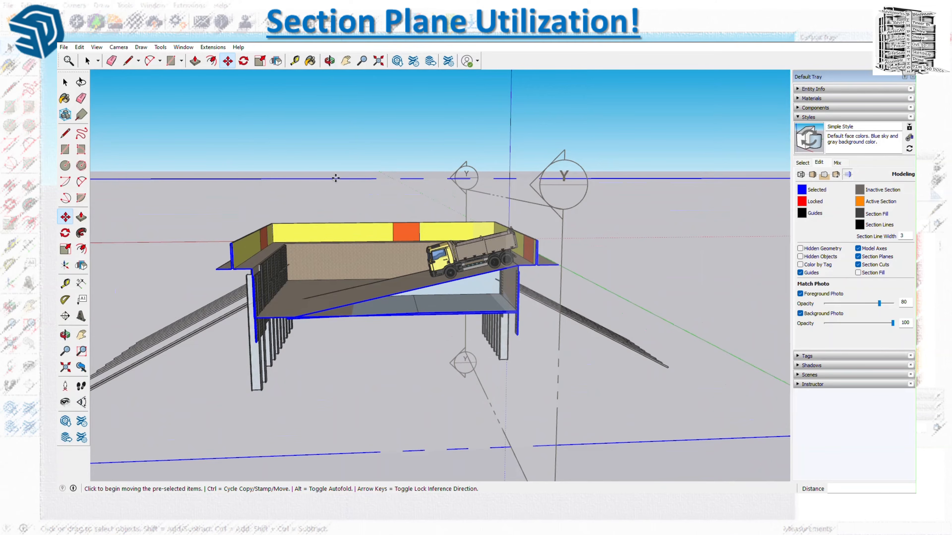
# Turn the display of section cuts off and back on to compare the whole and the cut model.
pyautogui.click(105, 50)
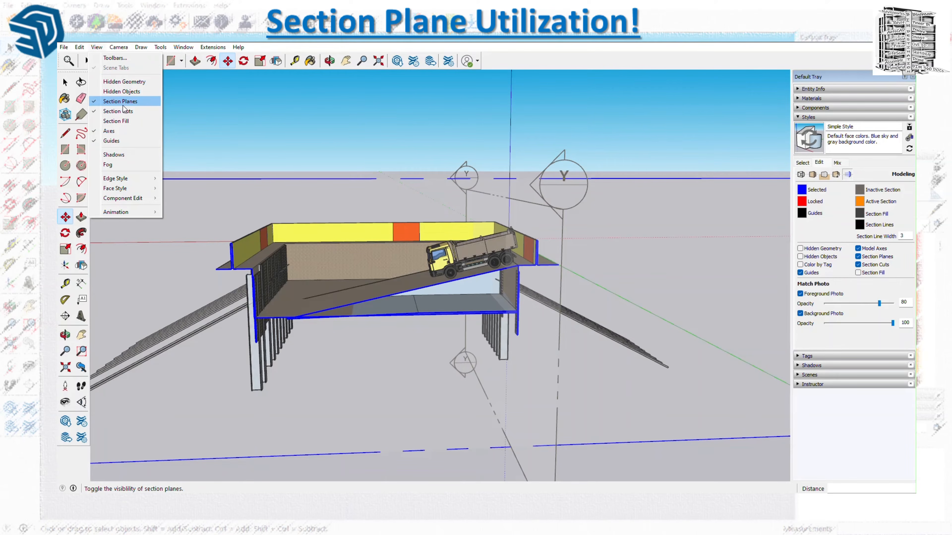
pyautogui.click(94, 109)
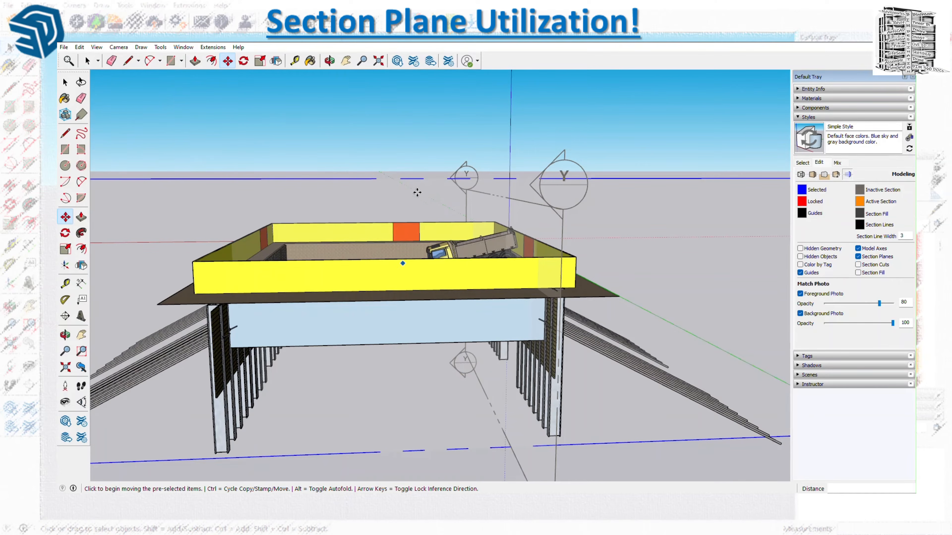
pyautogui.click(97, 47)
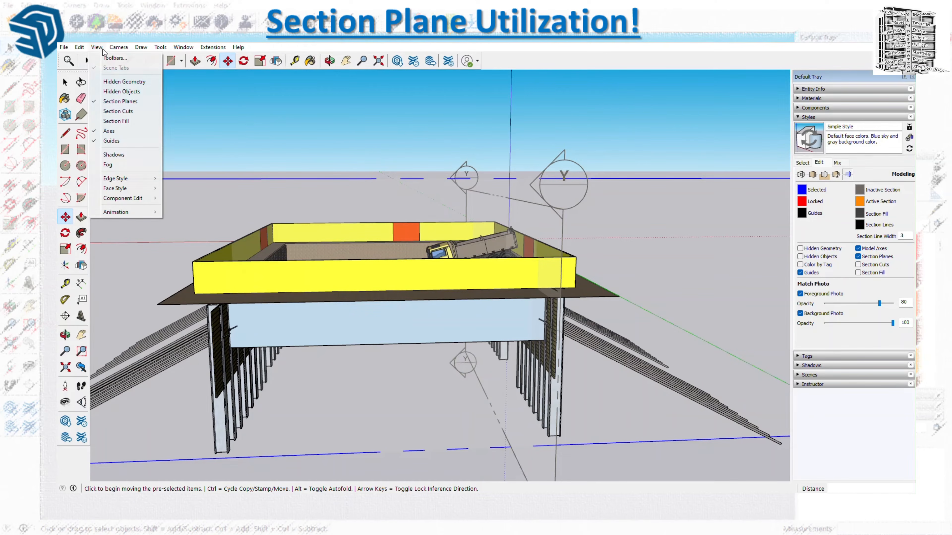
pyautogui.click(95, 109)
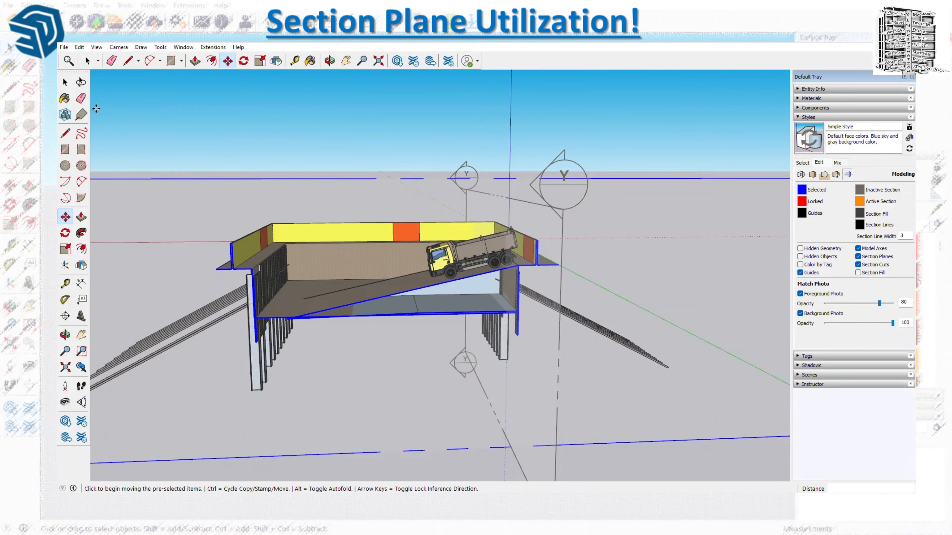
# Turn on section fill for the cut faces and deselect the X section plane.
pyautogui.click(97, 47)
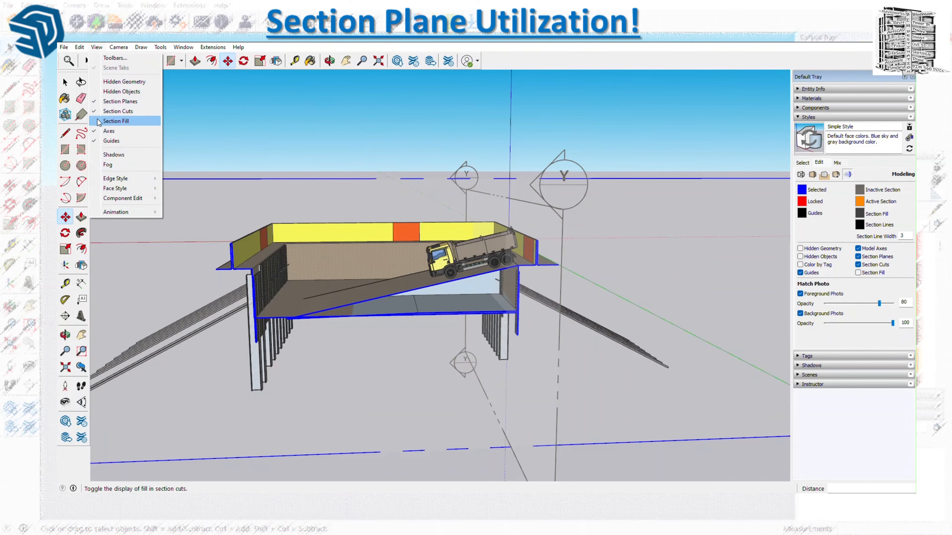
pyautogui.click(97, 120)
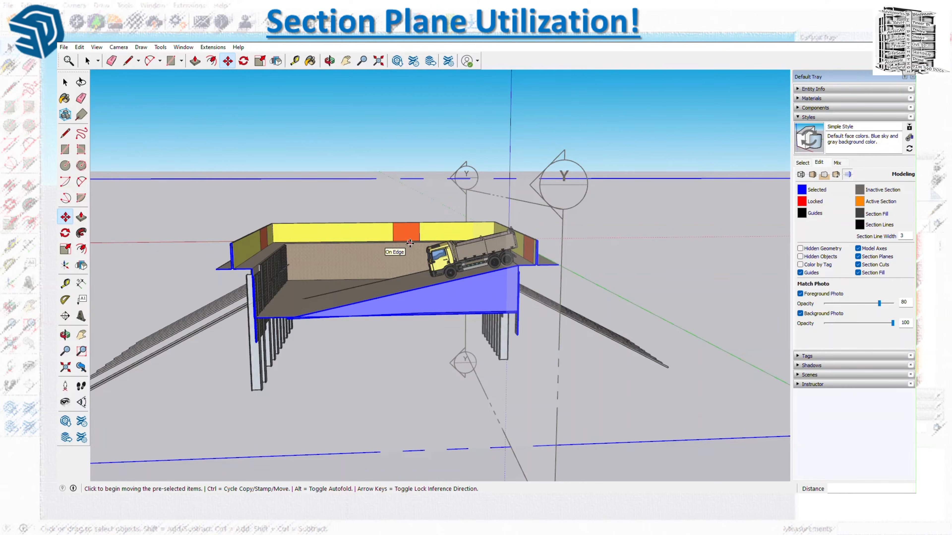
pyautogui.click(66, 82)
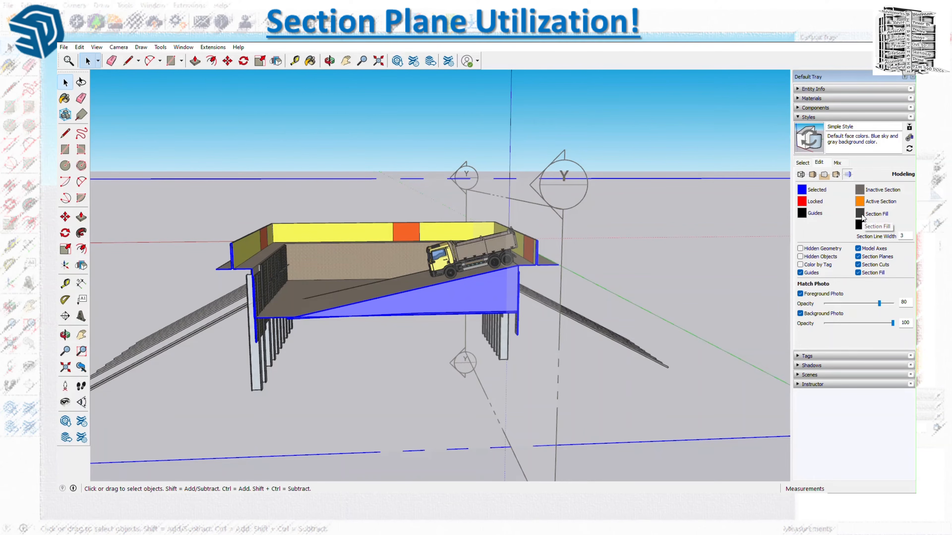
pyautogui.click(660, 161)
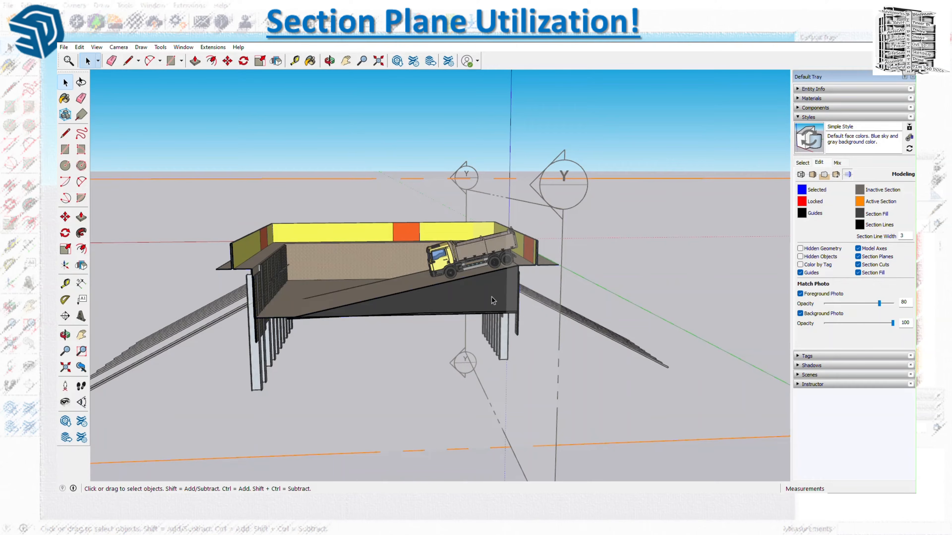
# Set the section fill colour to dark blue and check it on the cut under the ramp.
pyautogui.click(860, 213)
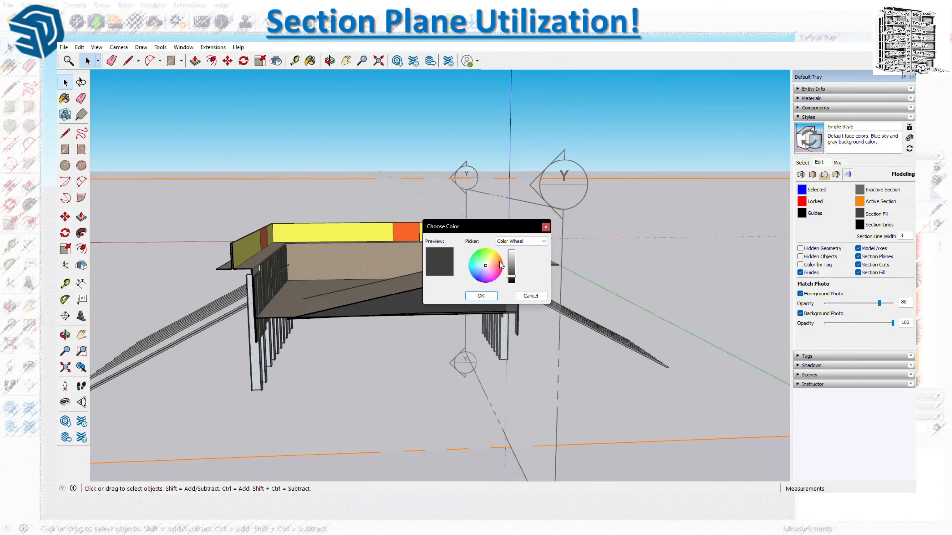
pyautogui.click(482, 255)
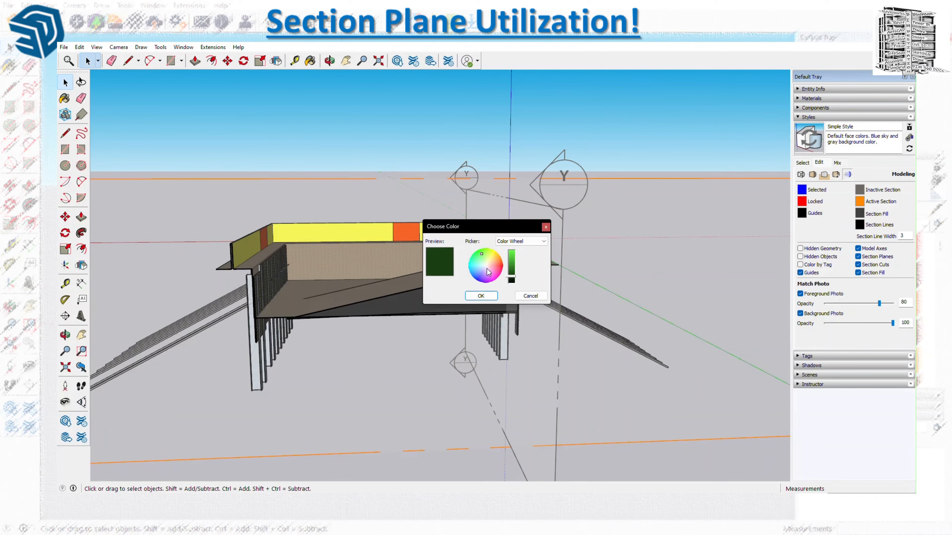
pyautogui.click(475, 274)
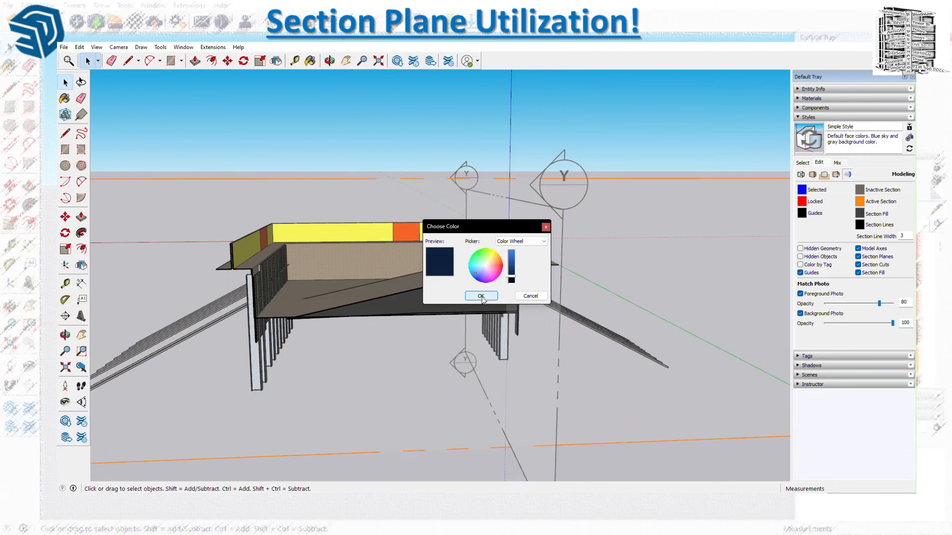
pyautogui.click(481, 297)
pyautogui.click(473, 312)
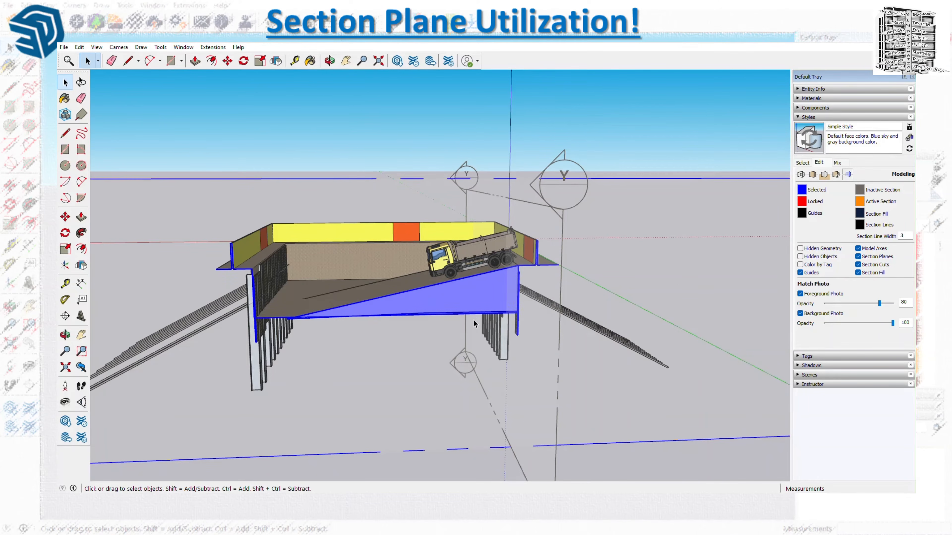
pyautogui.click(620, 160)
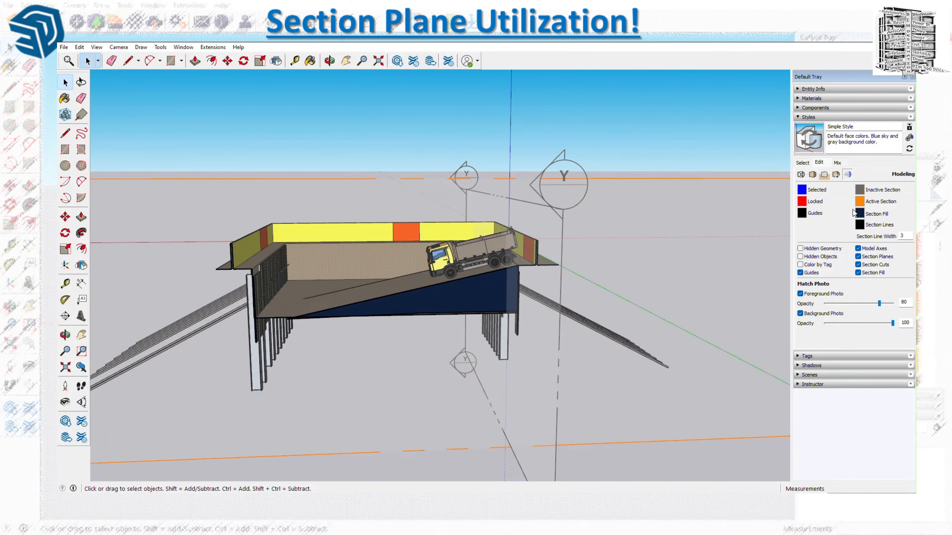
# Change the section fill colour to dark green.
pyautogui.click(859, 214)
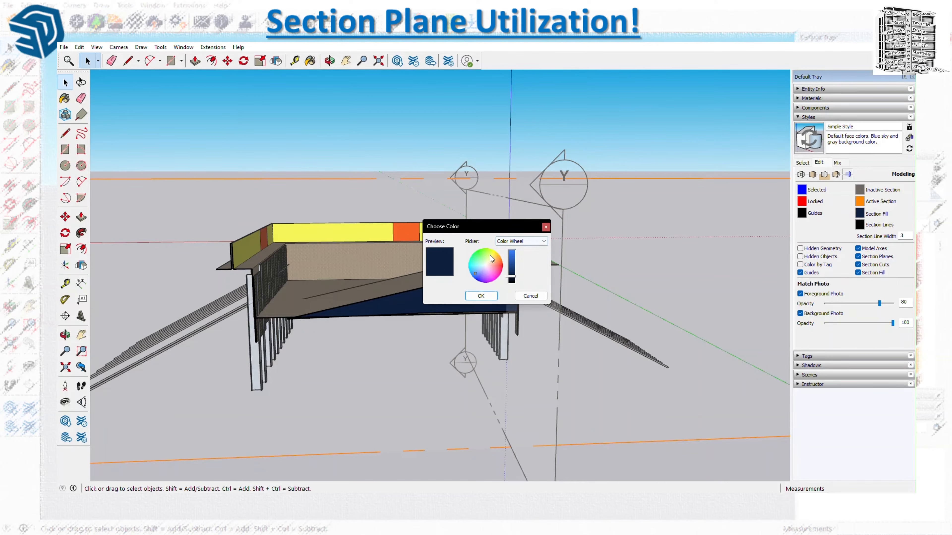
pyautogui.click(484, 297)
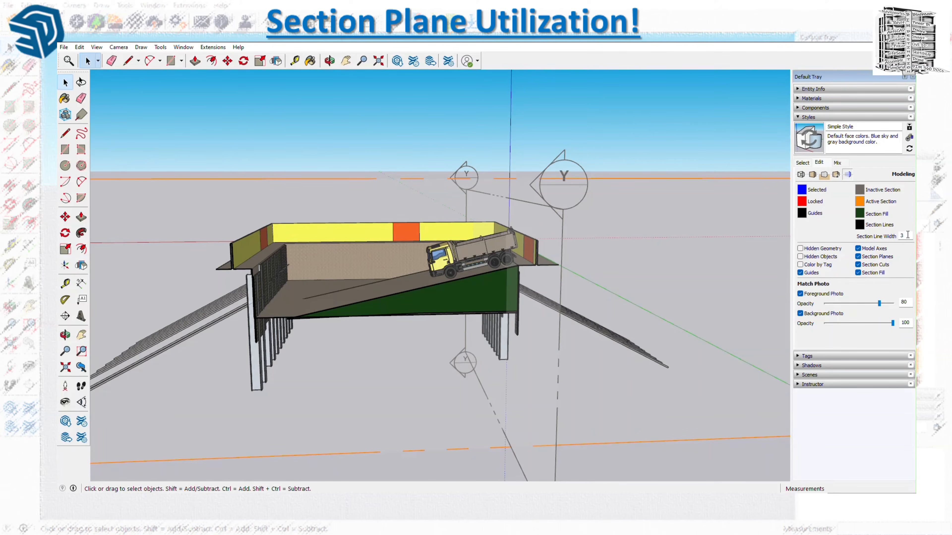
# Set the section line width to 10 and inspect the cut outline around the ramp.
pyautogui.scroll(10, 527, 286)
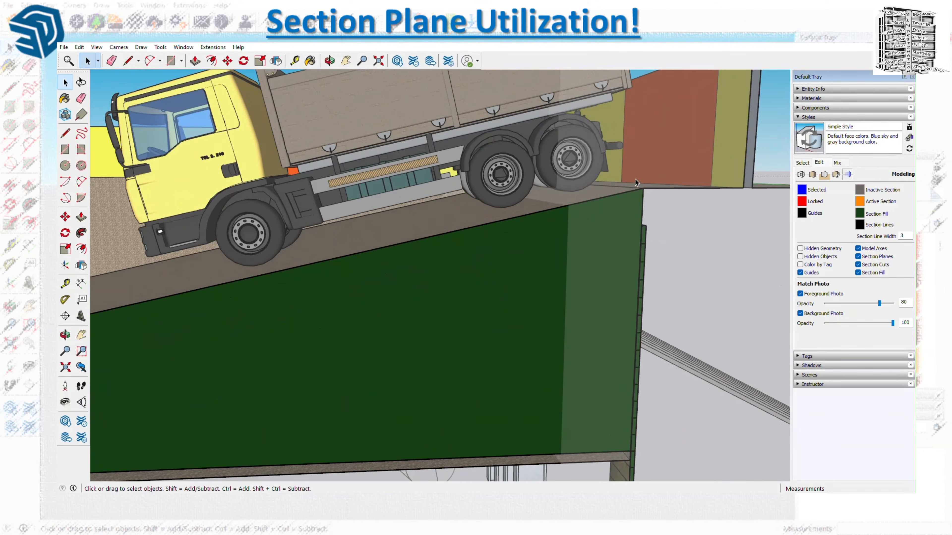
pyautogui.moveTo(906, 235); pyautogui.dragTo(897, 235)
pyautogui.write('10')
pyautogui.press('Return')
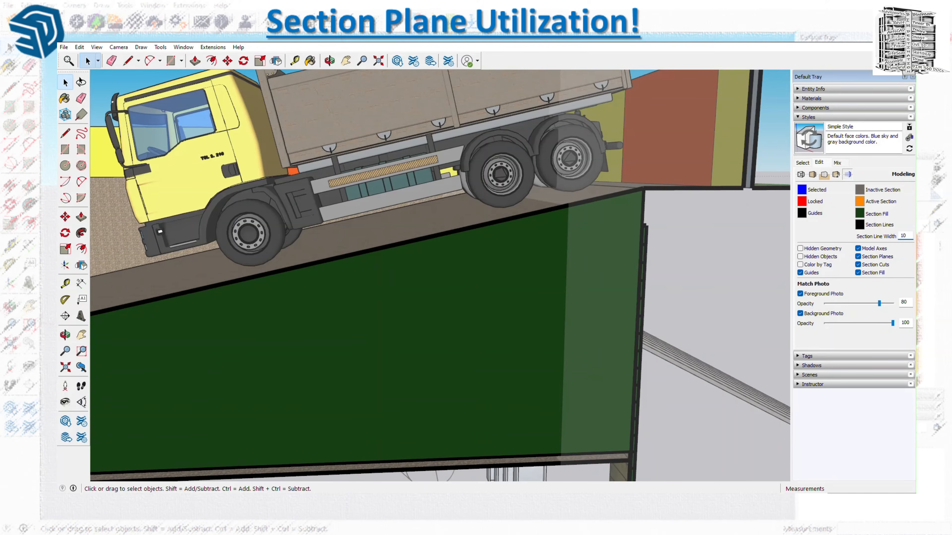
pyautogui.scroll(-10, 575, 232)
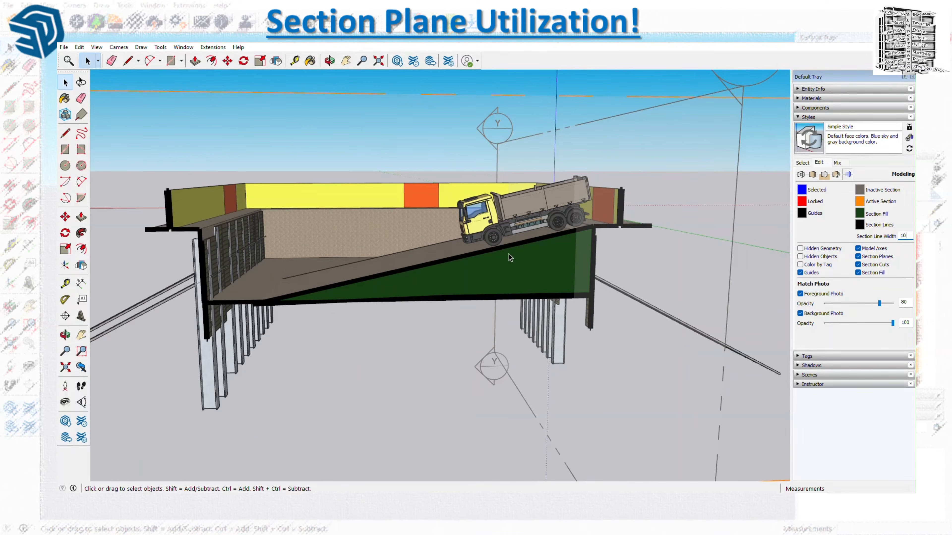
# Reduce the section line width to 1.
pyautogui.doubleClick(905, 235)
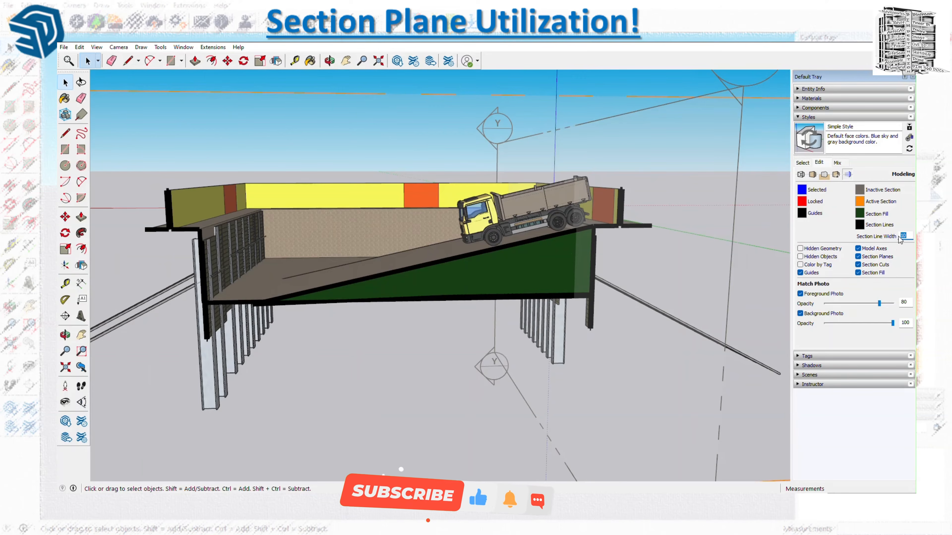
pyautogui.write('1')
pyautogui.press('Return')
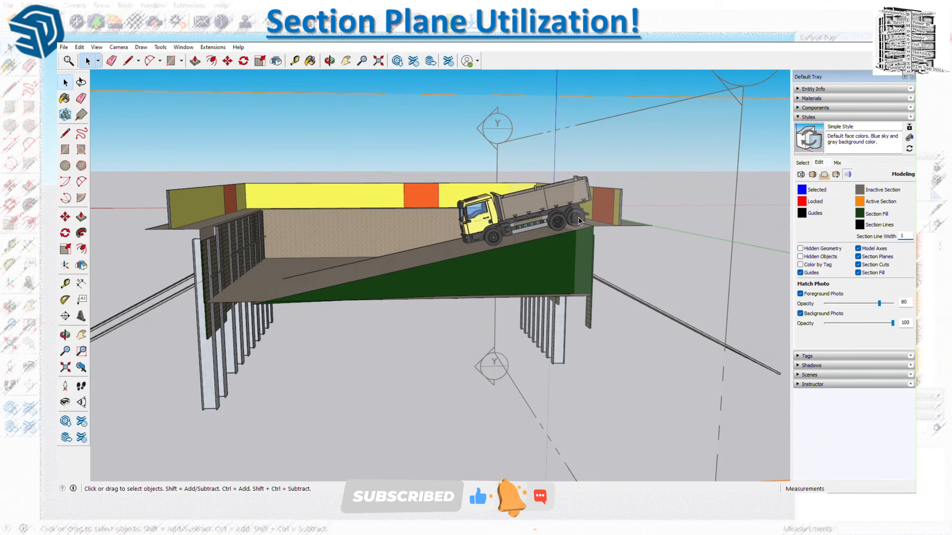
# Place a third section plane horizontally on the floor of the excavation.
pyautogui.scroll(-2, 579, 358)
pyautogui.scroll(-2, 547, 351)
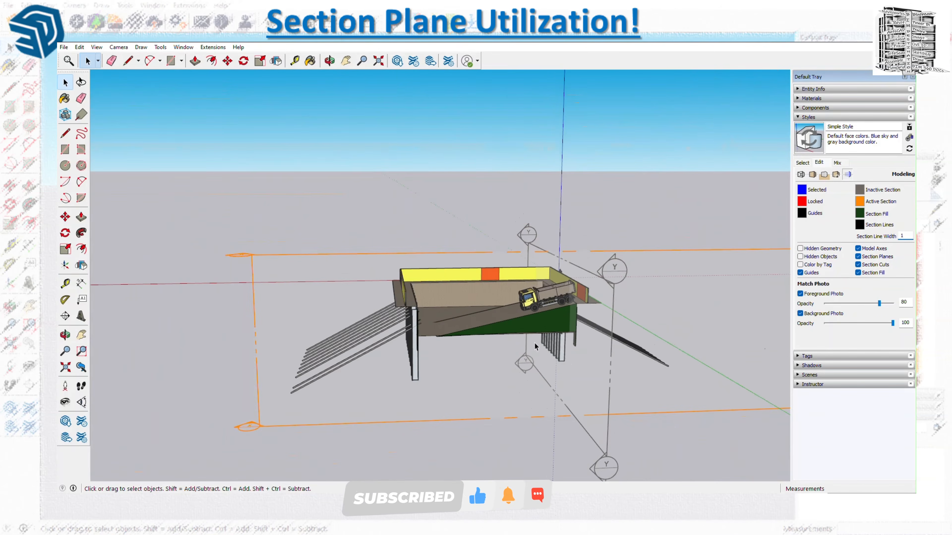
pyautogui.moveTo(534, 342)
pyautogui.mouseDown(button='middle')
pyautogui.moveTo(505, 348)
pyautogui.moveTo(532, 341)
pyautogui.moveTo(524, 348)
pyautogui.mouseUp(button='middle')
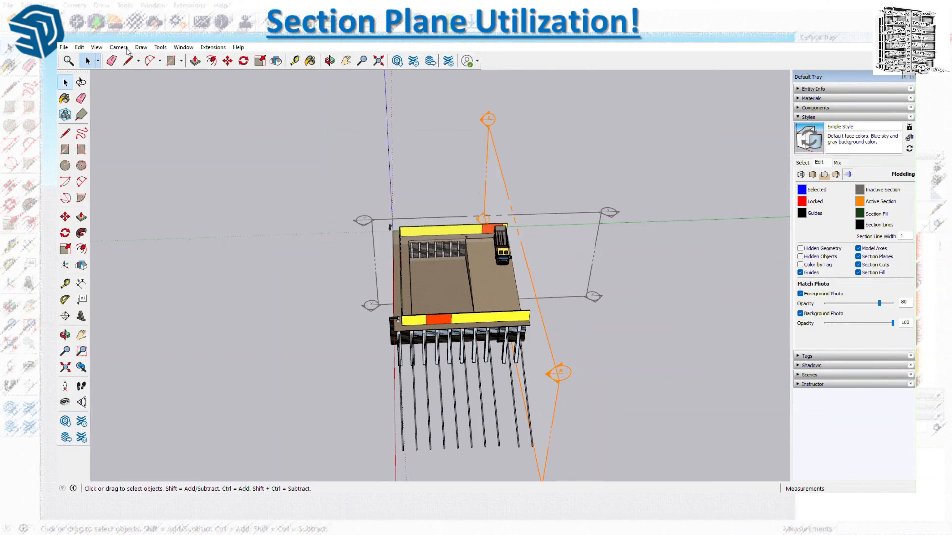
pyautogui.click(65, 316)
pyautogui.click(442, 284)
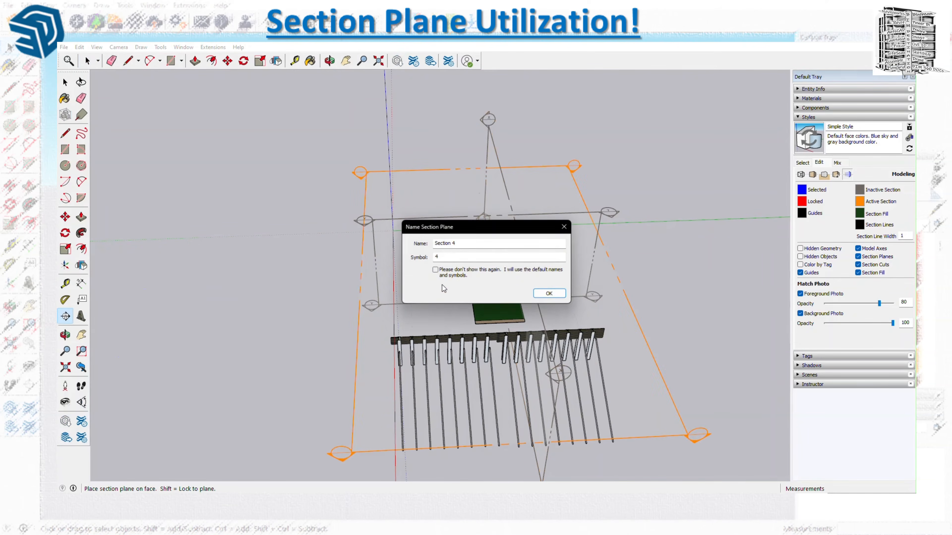
# Name the new horizontal section plane Section Z and give it the symbol Z.
pyautogui.click(457, 243)
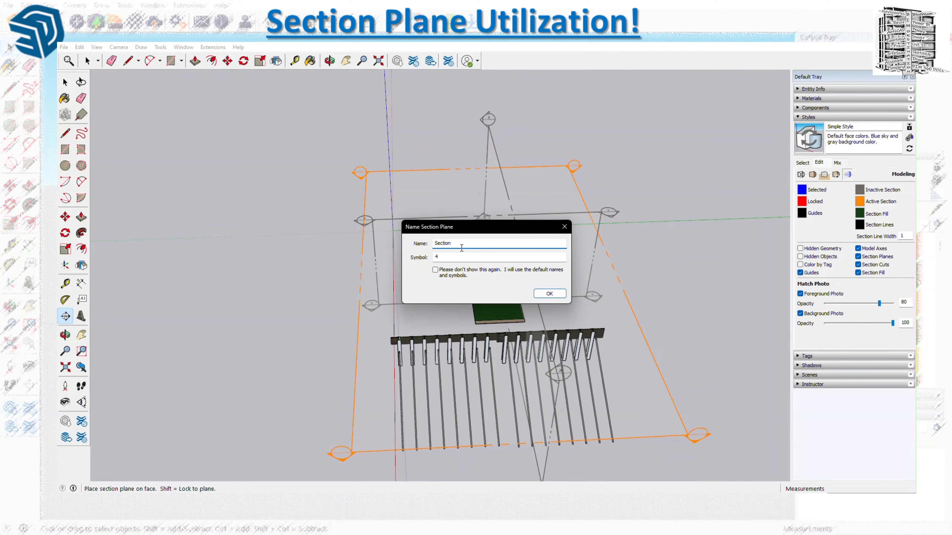
pyautogui.moveTo(440, 257); pyautogui.dragTo(431, 258)
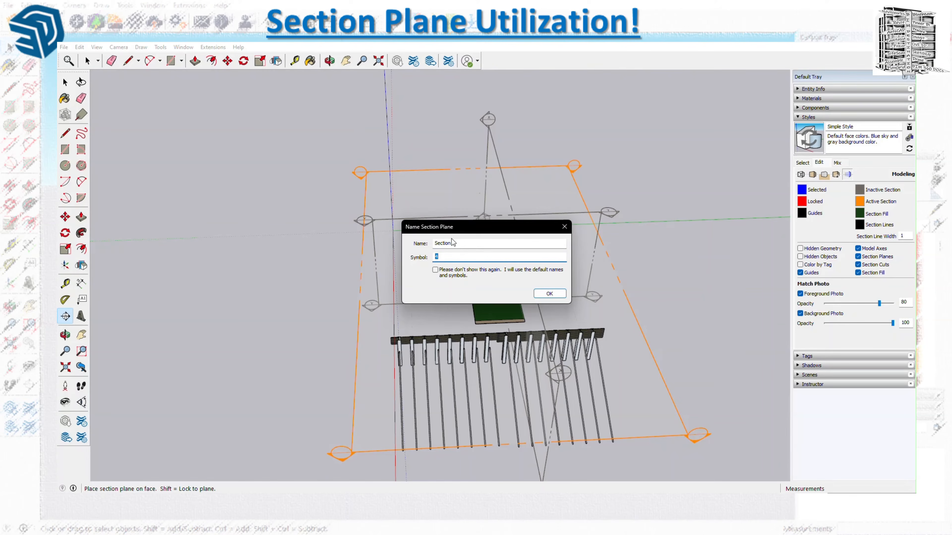
pyautogui.click(460, 242)
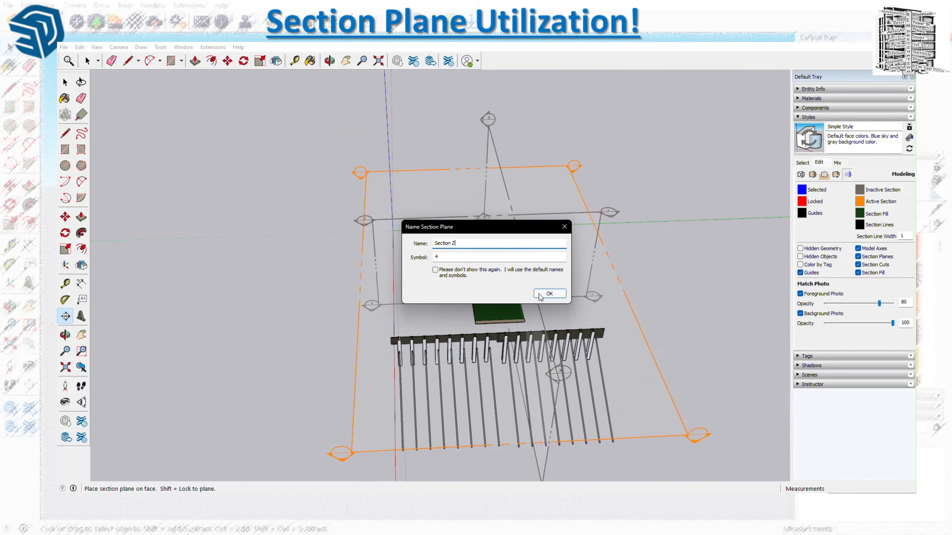
pyautogui.moveTo(445, 257); pyautogui.dragTo(429, 263)
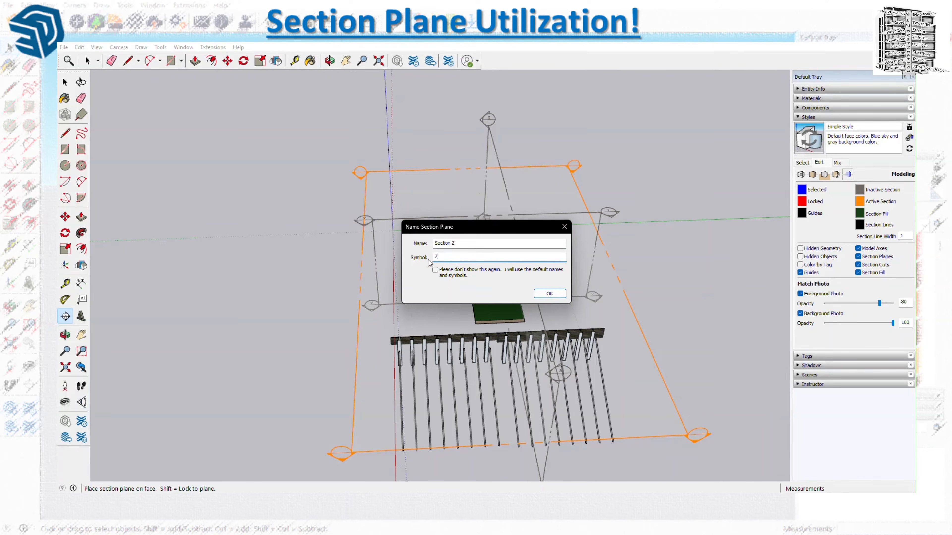
pyautogui.click(549, 293)
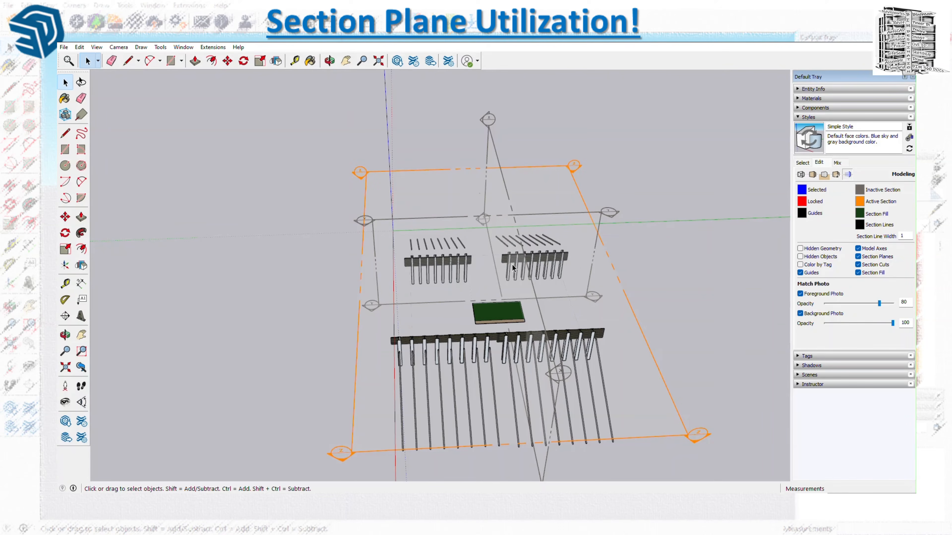
# Make Section Y the active cut and align the view to that section plane.
pyautogui.click(598, 214)
pyautogui.rightClick(598, 214)
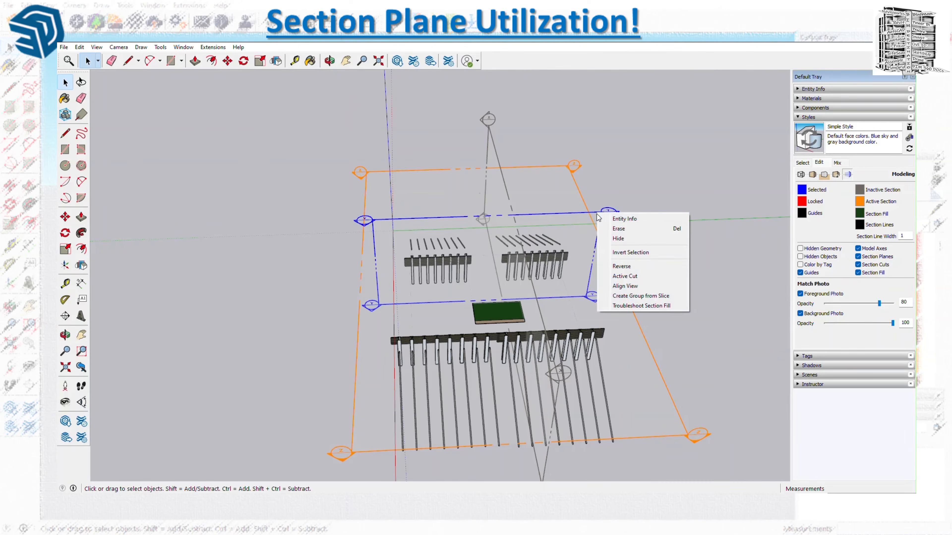
pyautogui.click(632, 276)
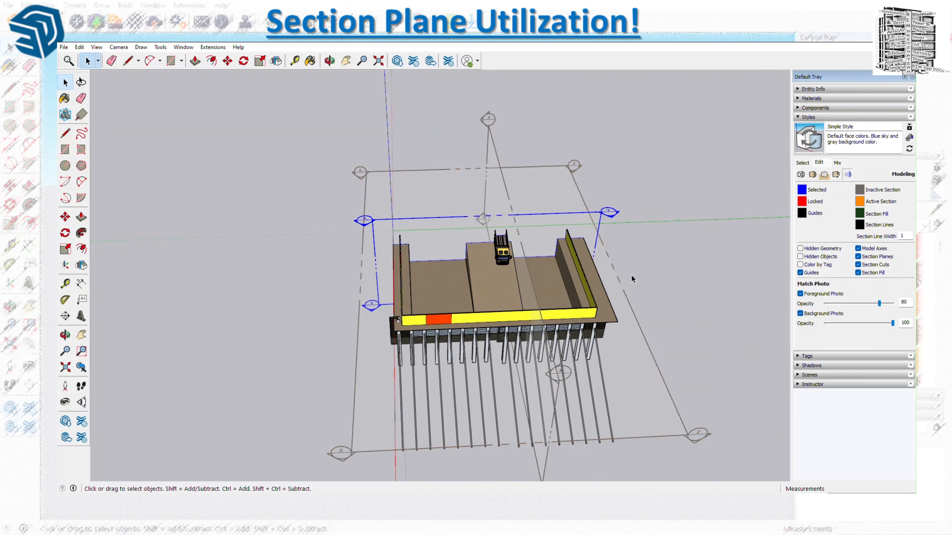
pyautogui.rightClick(594, 214)
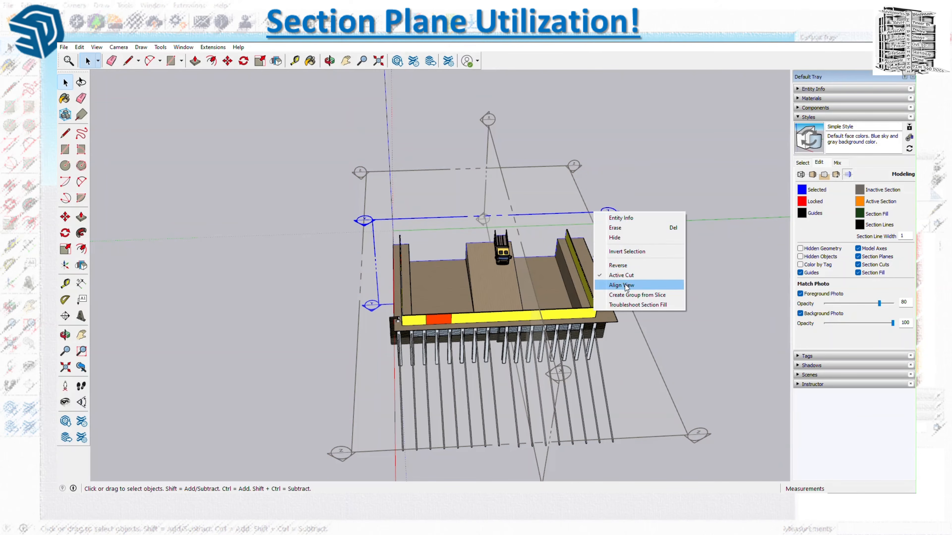
pyautogui.click(625, 286)
pyautogui.scroll(-5, 422, 240)
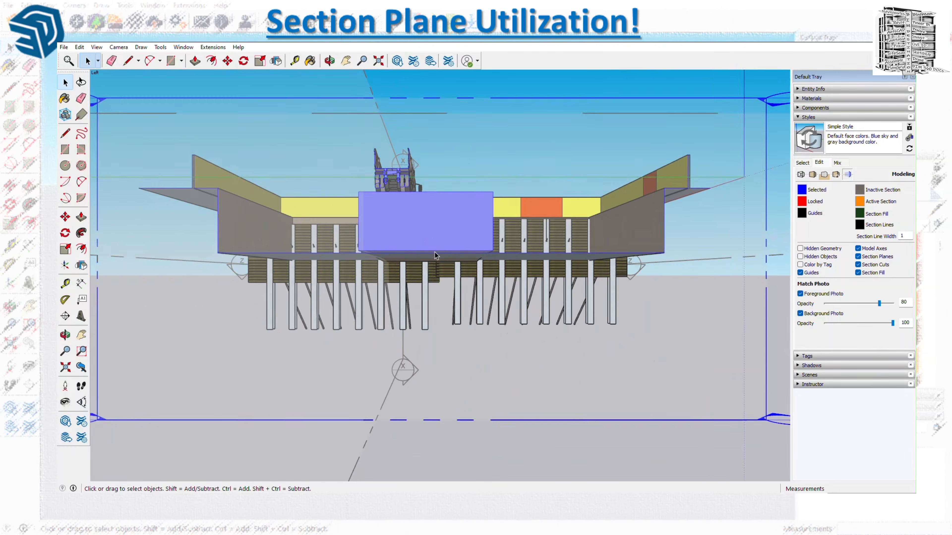
# Make Section X the active cut and align the view to it, showing the ramp and truck in profile.
pyautogui.moveTo(459, 243); pyautogui.dragTo(425, 300, button='middle')
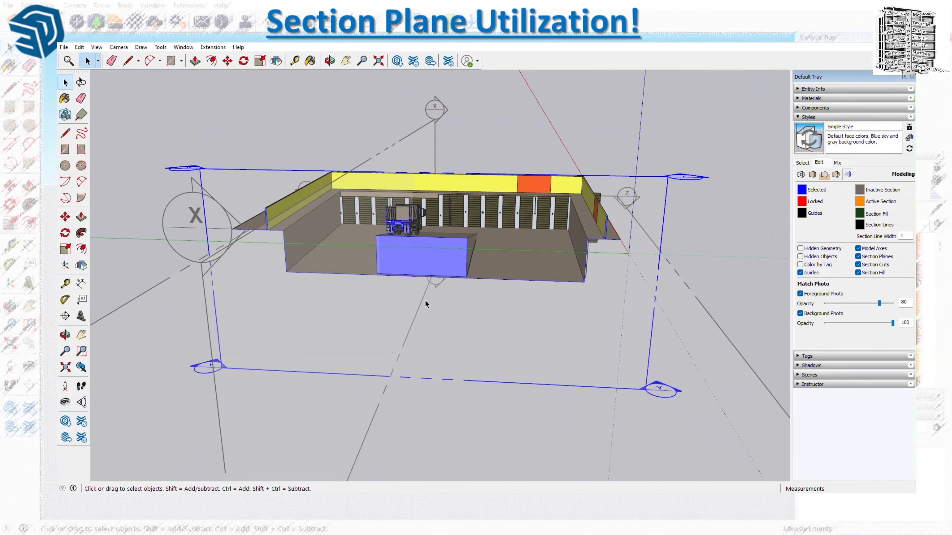
pyautogui.click(378, 159)
pyautogui.rightClick(378, 156)
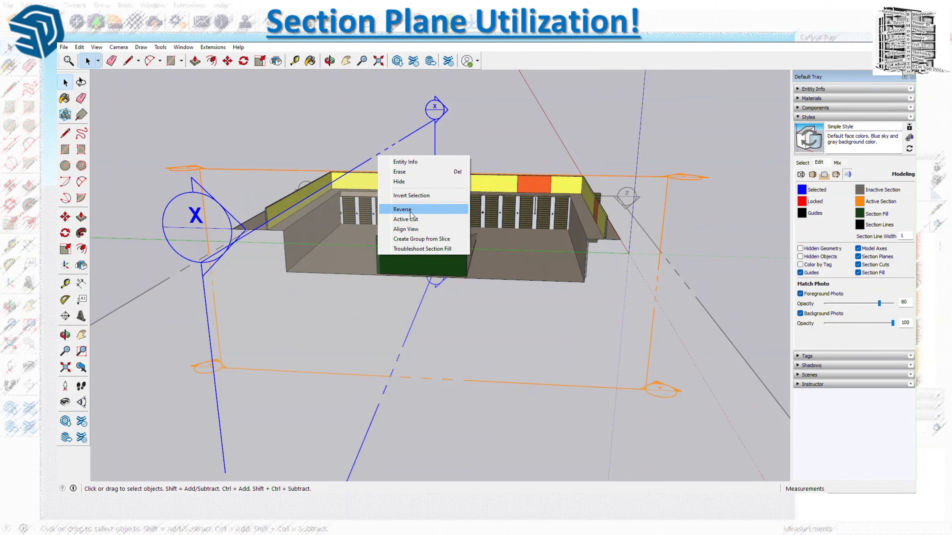
pyautogui.click(412, 220)
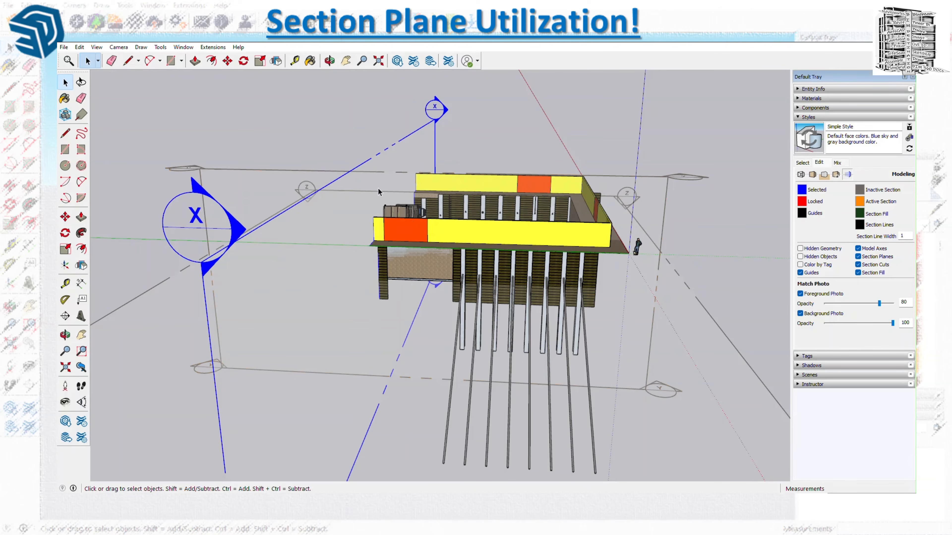
pyautogui.rightClick(362, 165)
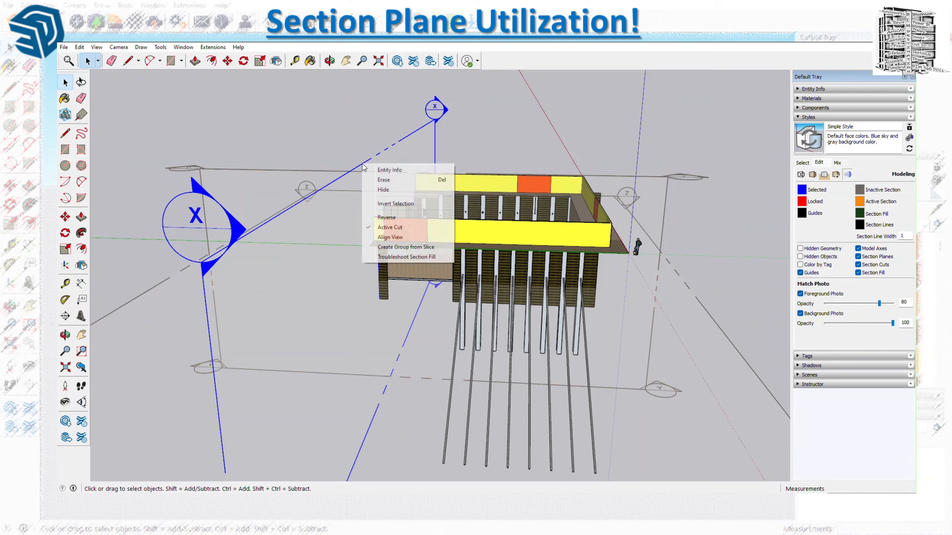
pyautogui.click(394, 237)
pyautogui.scroll(-3, 359, 243)
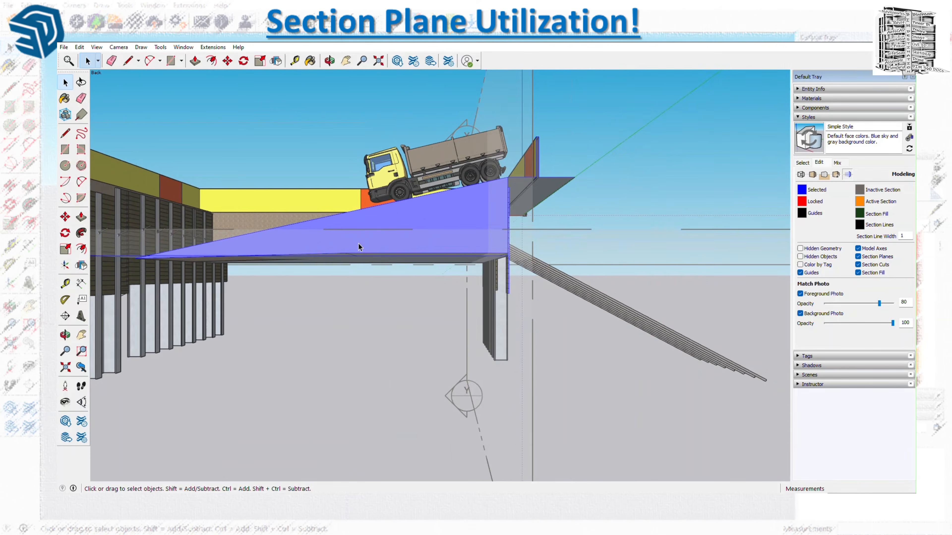
# Rotate the Section X plane about 26.8 degrees around the vertical axis so it cuts the excavation diagonally.
pyautogui.moveTo(380, 185); pyautogui.dragTo(428, 182, button='middle')
pyautogui.scroll(-3, 382, 162)
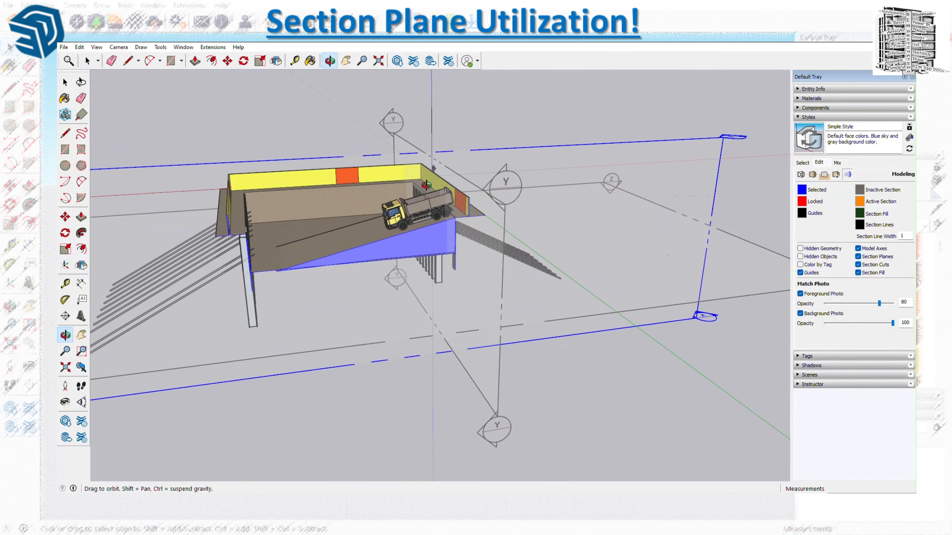
pyautogui.scroll(-2, 539, 234)
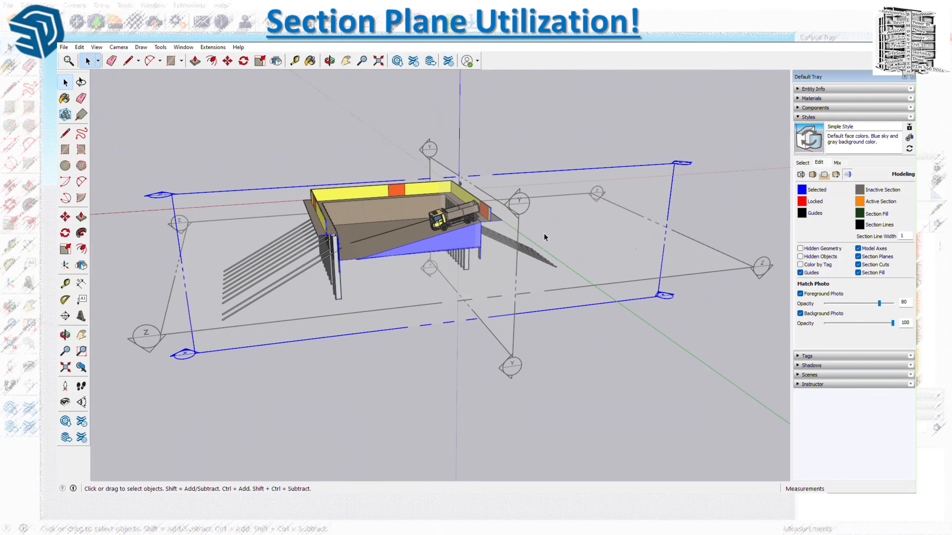
pyautogui.click(243, 61)
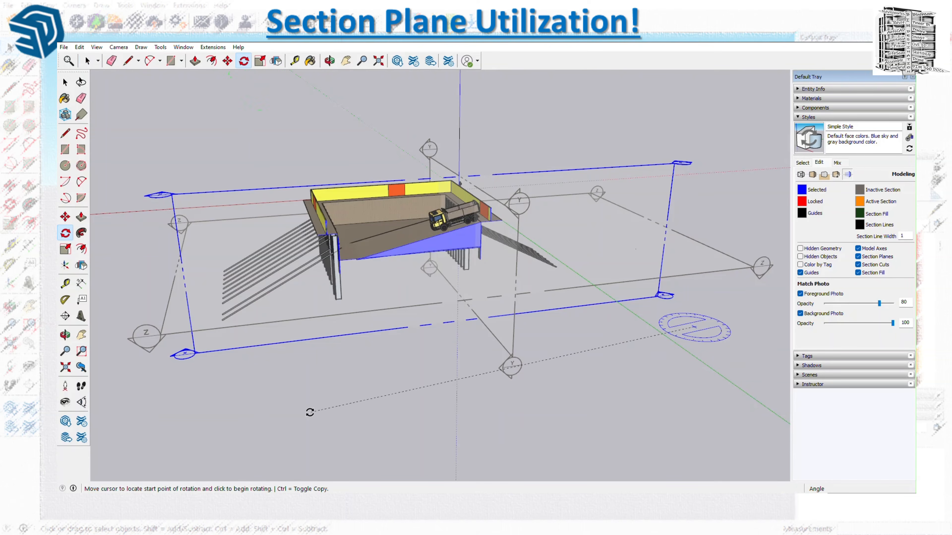
pyautogui.click(246, 400)
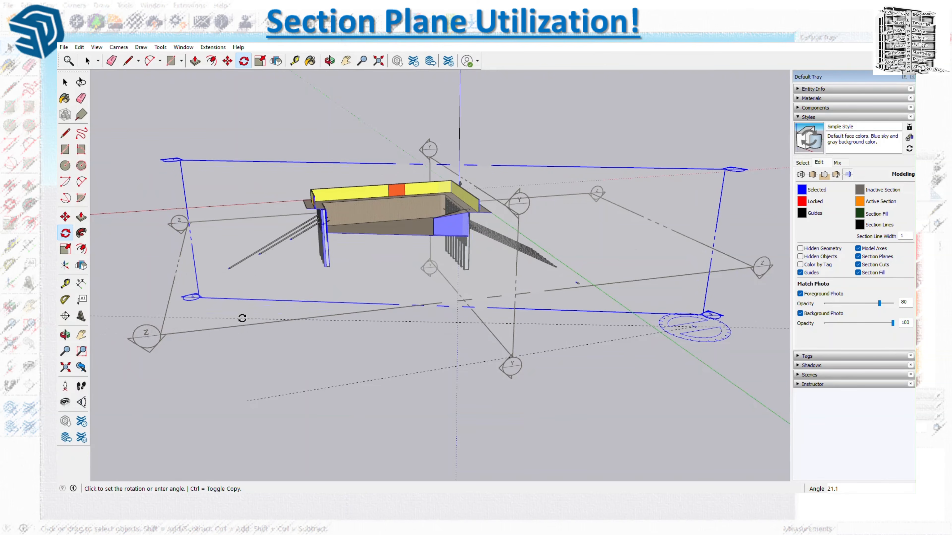
pyautogui.click(243, 302)
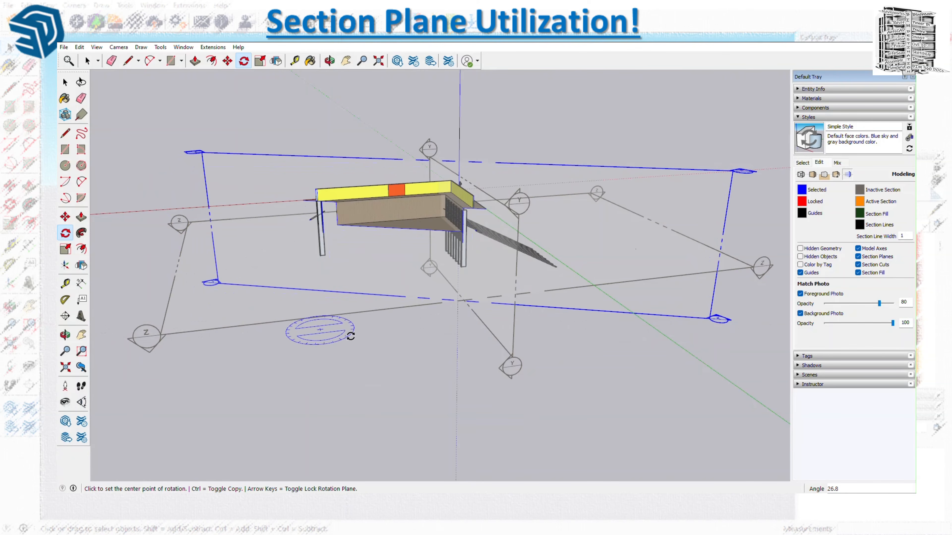
# Align the view to the rotated Section X plane and inspect the diagonal cut through the excavation.
pyautogui.rightClick(553, 308)
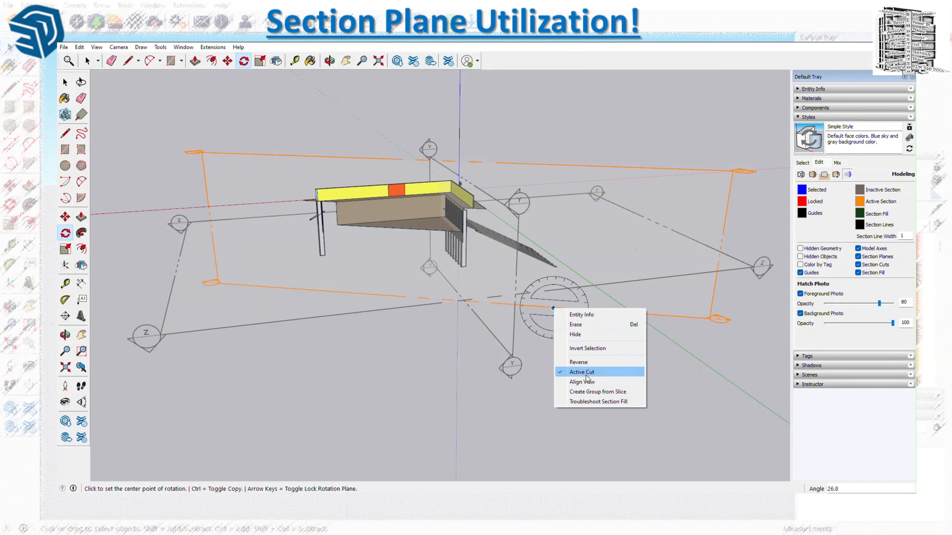
pyautogui.click(583, 382)
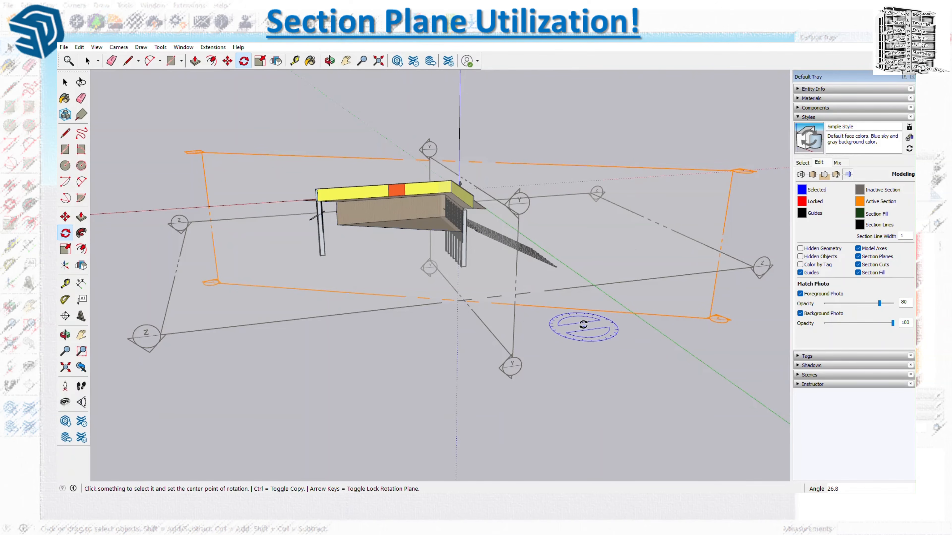
pyautogui.press('space')
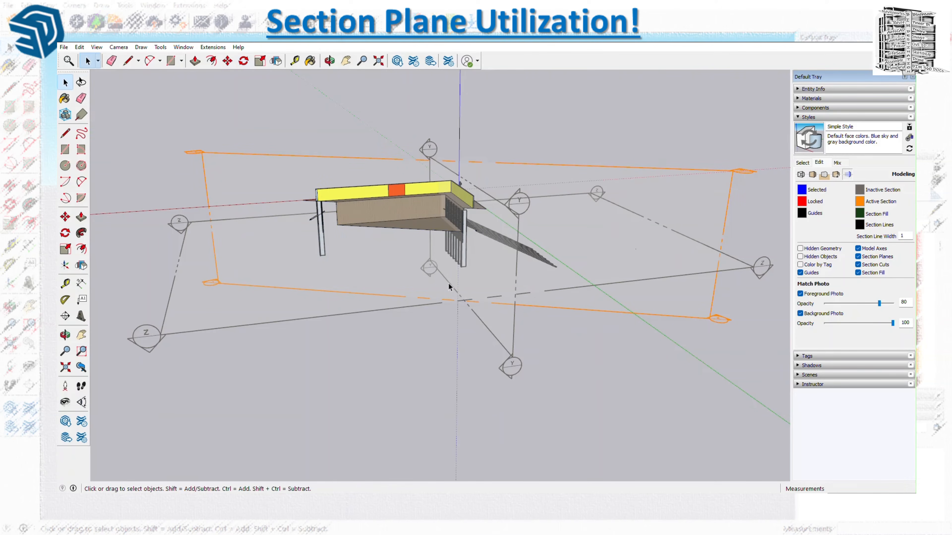
pyautogui.rightClick(533, 309)
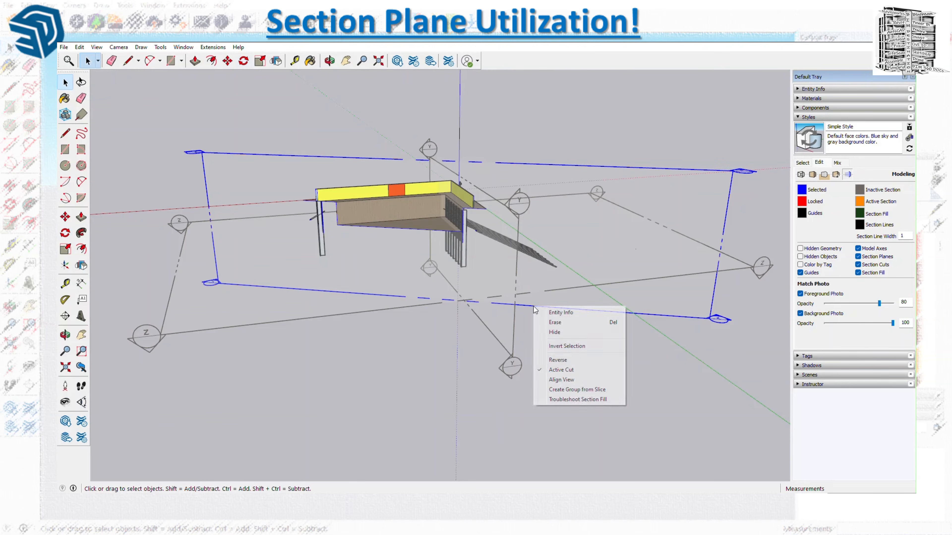
pyautogui.click(561, 379)
pyautogui.scroll(-2, 408, 310)
pyautogui.moveTo(411, 310); pyautogui.dragTo(386, 289, button='middle')
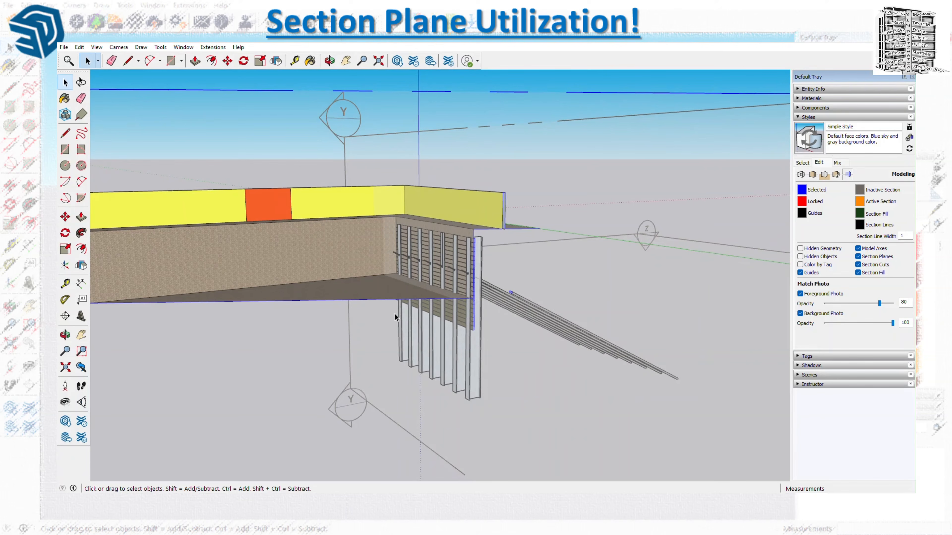
pyautogui.scroll(-1, 394, 313)
pyautogui.scroll(-6, 454, 307)
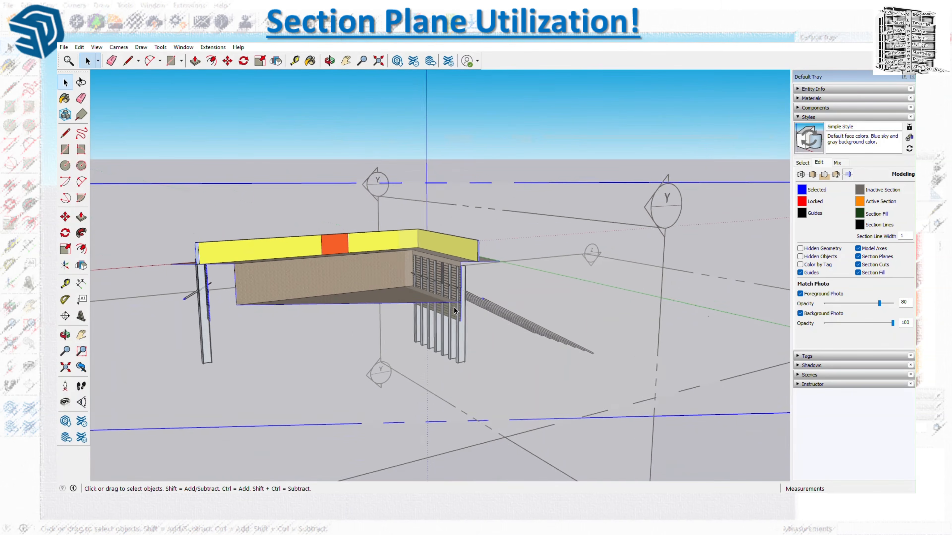